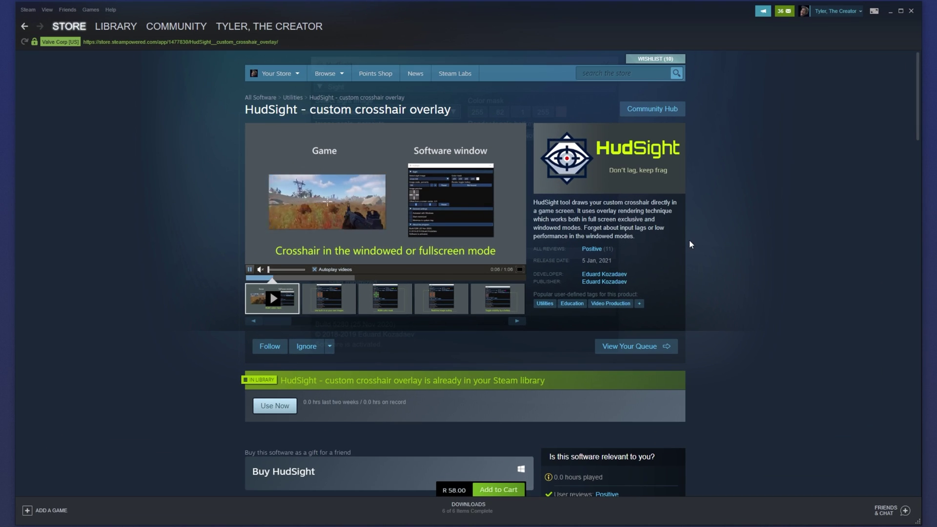
- Review the HudSight store page's description, games and anti-cheat compatibility notes, and system requirements
{"action": "scroll", "coordinate": [691, 241], "scroll_direction": "down", "scroll_amount": 4}
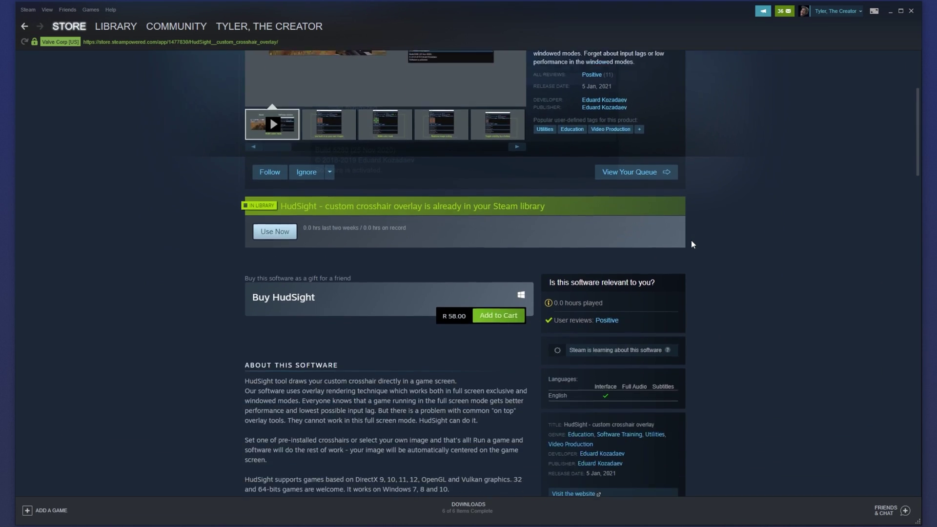
{"action": "scroll", "coordinate": [691, 241], "scroll_direction": "down", "scroll_amount": 5}
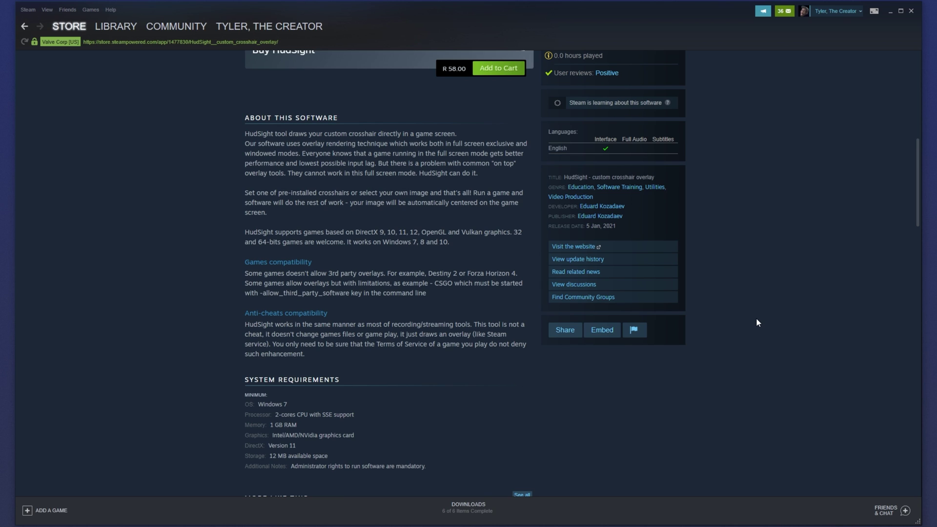
{"action": "scroll", "coordinate": [757, 322], "scroll_direction": "up", "scroll_amount": 4}
{"action": "left_click_drag", "start_coordinate": [316, 239], "coordinate": [248, 240]}
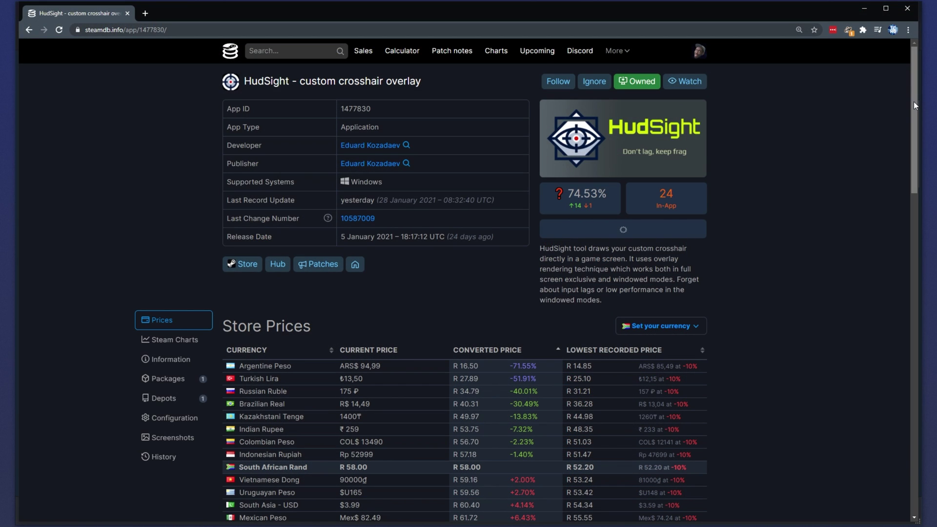
- Switch to the HudSight page on SteamDB and check its regional store prices, highlighting the U.S. Dollar price
{"action": "left_click_drag", "start_coordinate": [913, 102], "coordinate": [932, 191]}
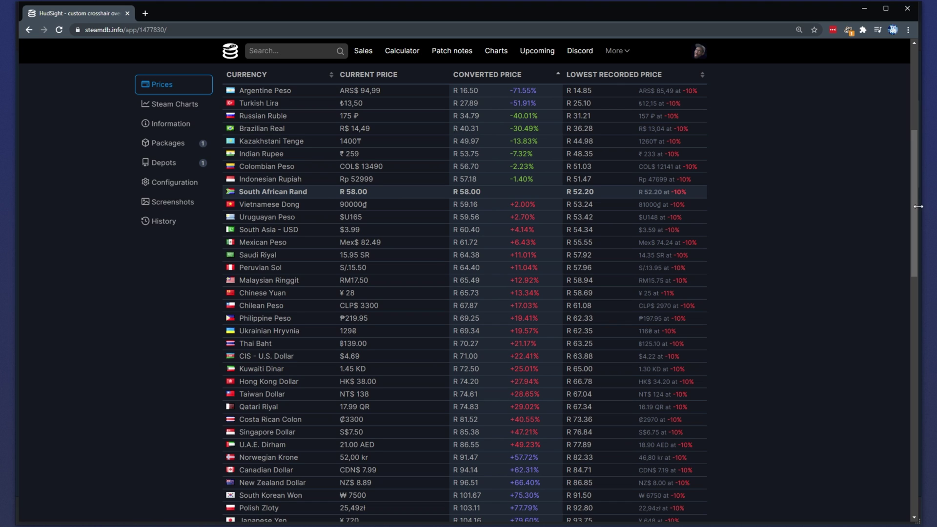
{"action": "scroll", "coordinate": [361, 390], "scroll_direction": "down", "scroll_amount": 3}
{"action": "left_click_drag", "start_coordinate": [340, 405], "coordinate": [360, 406]}
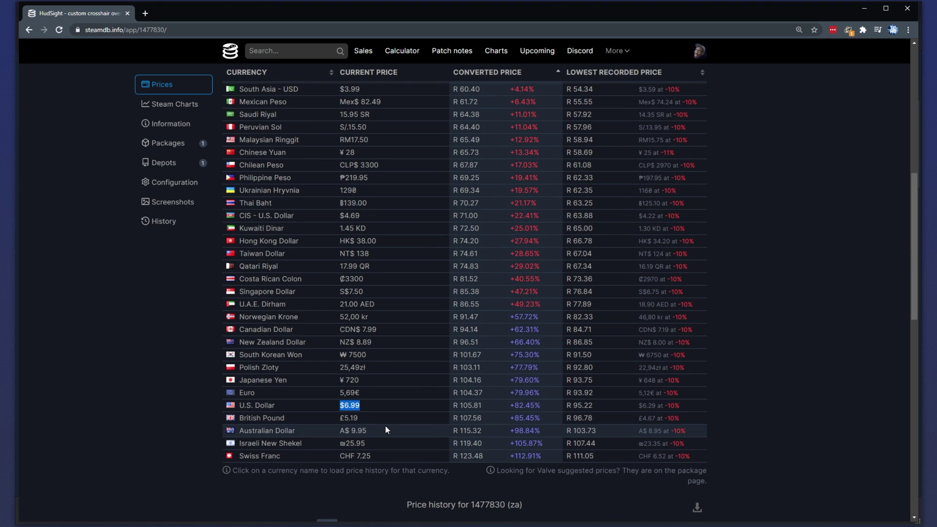
{"action": "scroll", "coordinate": [385, 425], "scroll_direction": "up", "scroll_amount": 9}
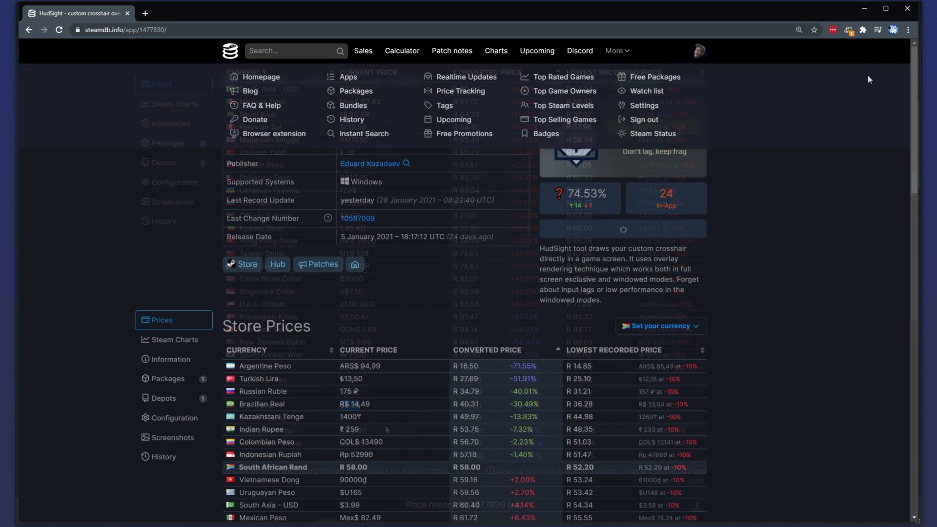
{"action": "left_click", "coordinate": [868, 14]}
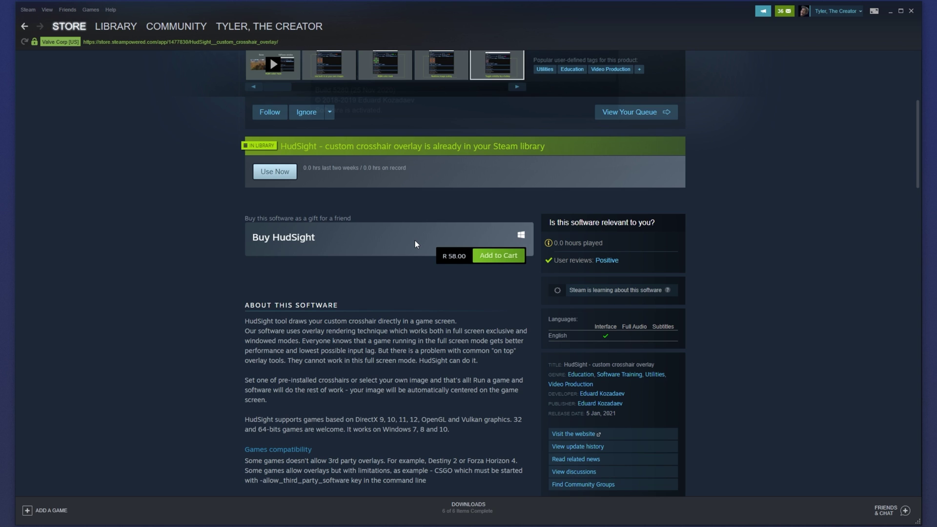
- Download the HudSight installer from hudsight.com and accept the license agreement in its setup wizard
{"action": "scroll", "coordinate": [415, 241], "scroll_direction": "up", "scroll_amount": 5}
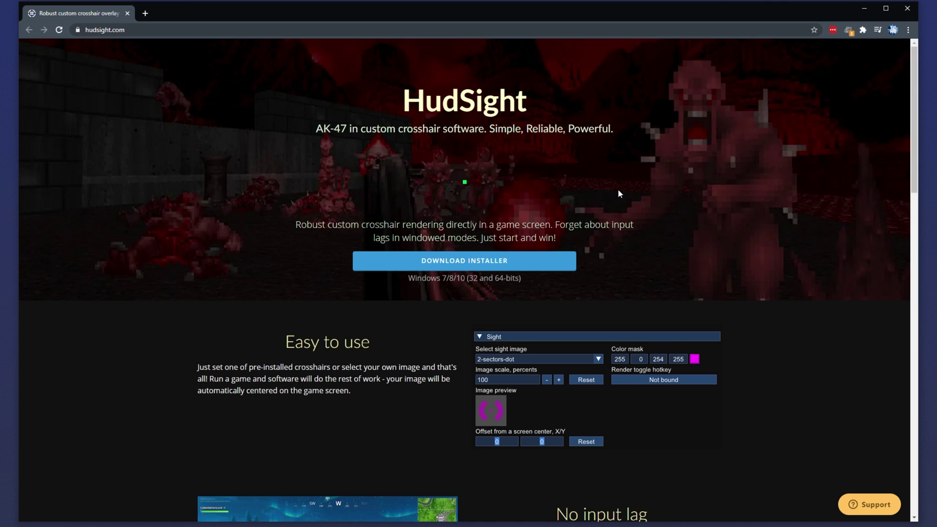
{"action": "left_click", "coordinate": [499, 262]}
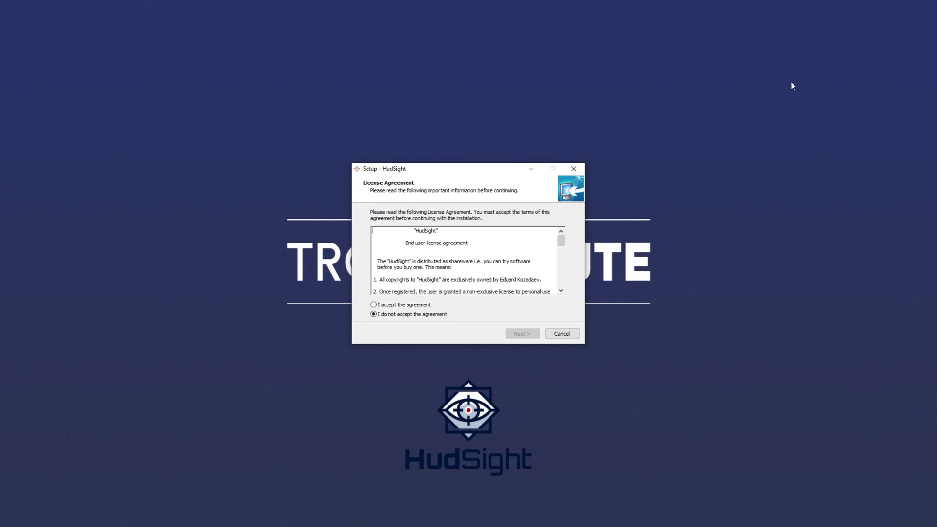
{"action": "left_click_drag", "start_coordinate": [560, 241], "coordinate": [530, 303]}
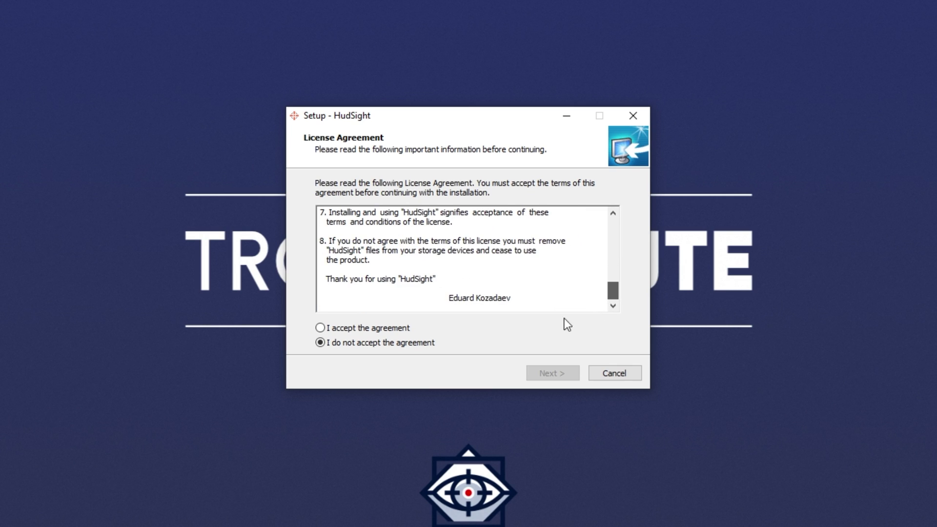
{"action": "left_click", "coordinate": [362, 328]}
{"action": "left_click", "coordinate": [547, 371]}
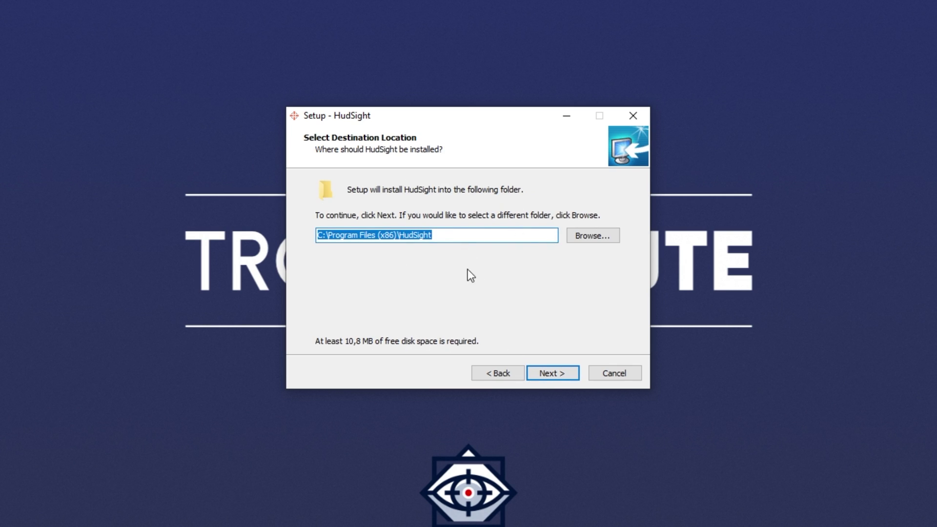
- Install HudSight into C:\Program Files (x86)\HudSight with the HudSight Start Menu folder and a desktop icon
{"action": "left_click", "coordinate": [556, 374]}
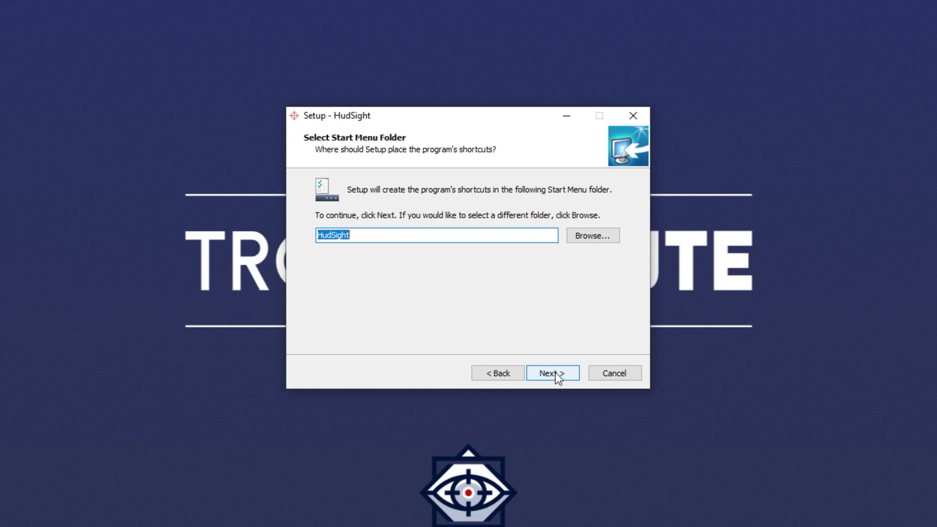
{"action": "left_click", "coordinate": [555, 376]}
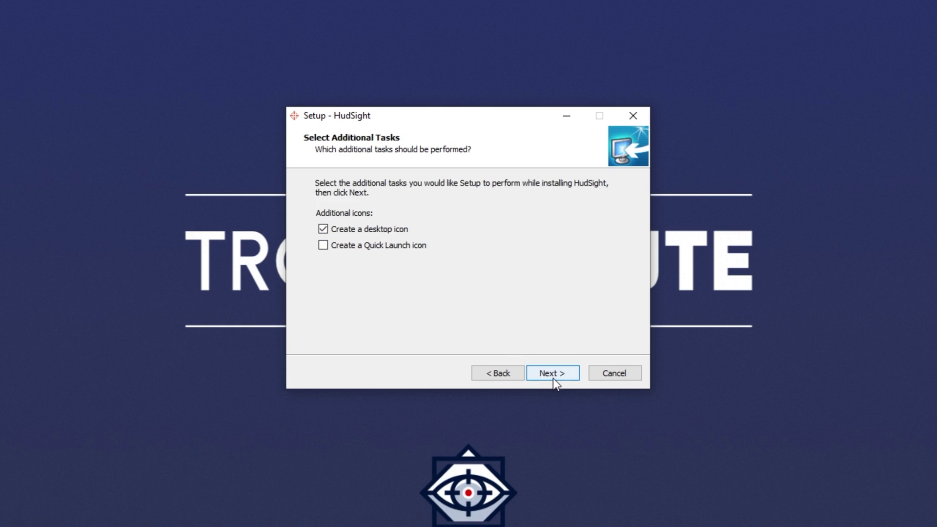
{"action": "left_click", "coordinate": [554, 378]}
{"action": "left_click", "coordinate": [554, 378]}
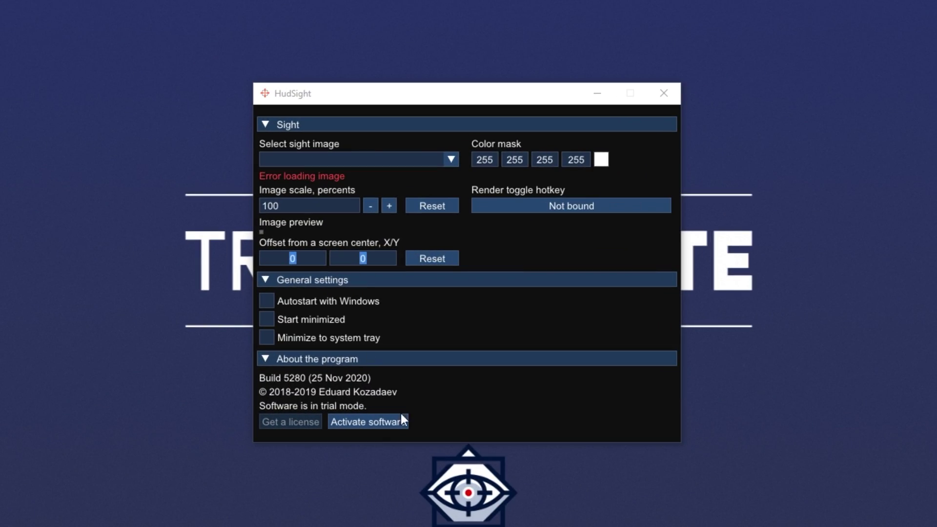
- View the activation code dialog, close it, and look up the license purchase form on hudsight.com
{"action": "left_click", "coordinate": [367, 427]}
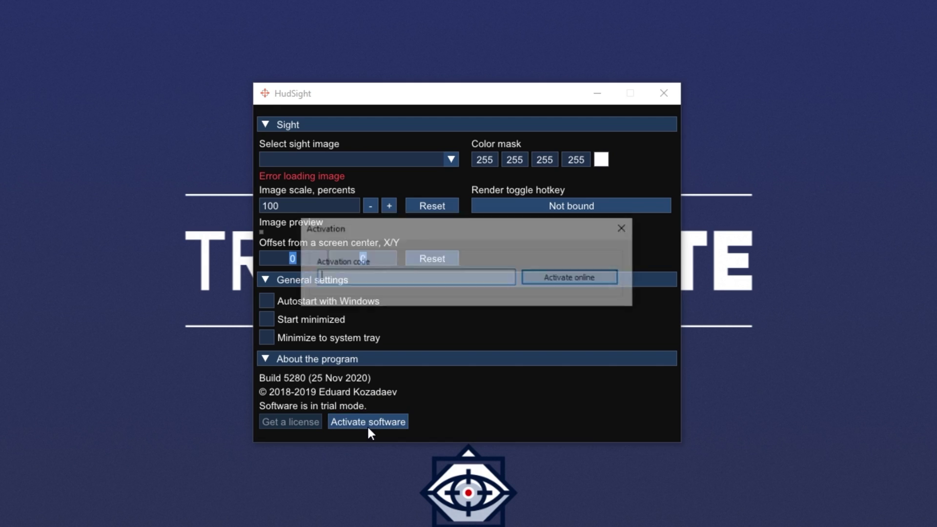
{"action": "left_click", "coordinate": [625, 228]}
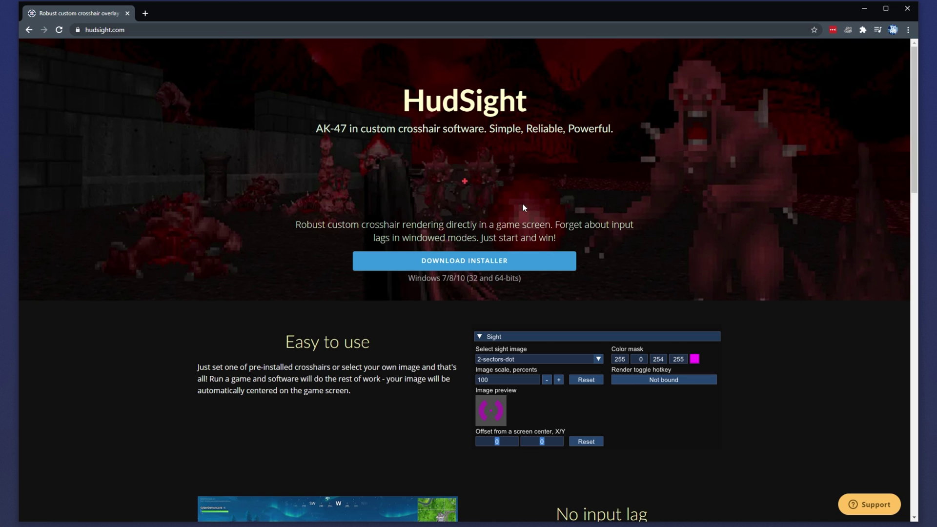
{"action": "scroll", "coordinate": [521, 207], "scroll_direction": "down", "scroll_amount": 15}
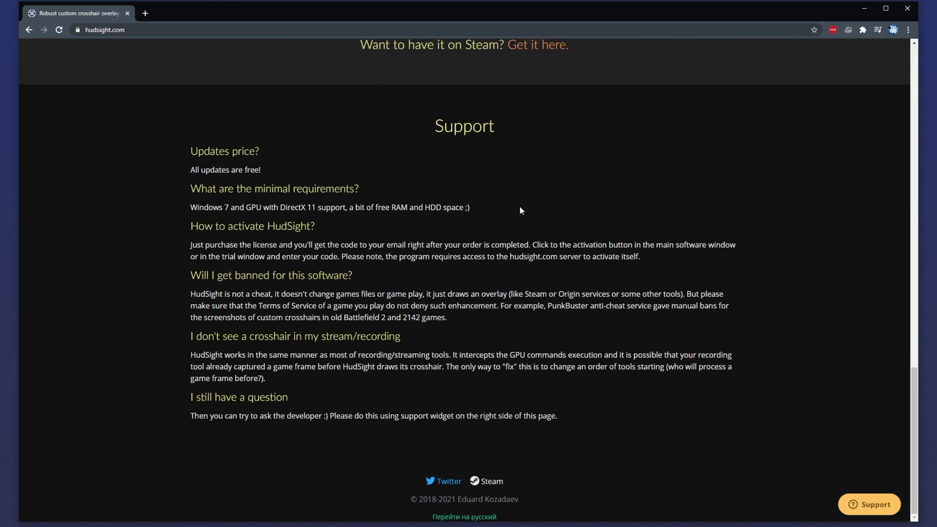
{"action": "scroll", "coordinate": [519, 206], "scroll_direction": "up", "scroll_amount": 6}
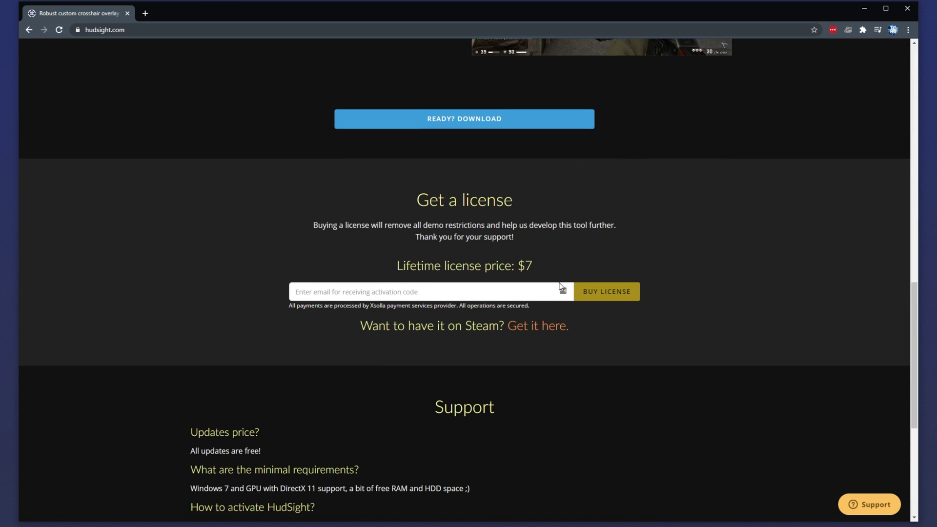
{"action": "left_click", "coordinate": [441, 292]}
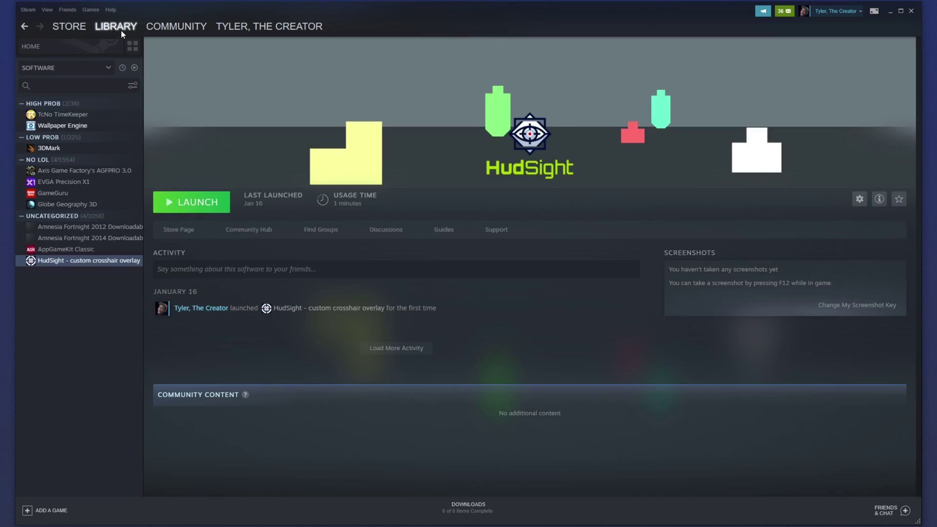
- Switch to the Steam library and launch HudSight - custom crosshair overlay from the software list
{"action": "left_click", "coordinate": [92, 69]}
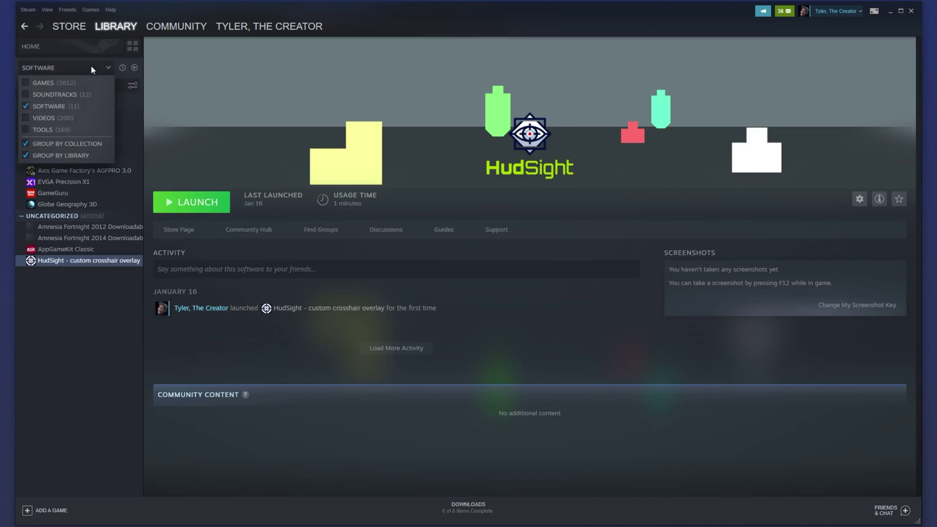
{"action": "left_click", "coordinate": [77, 65]}
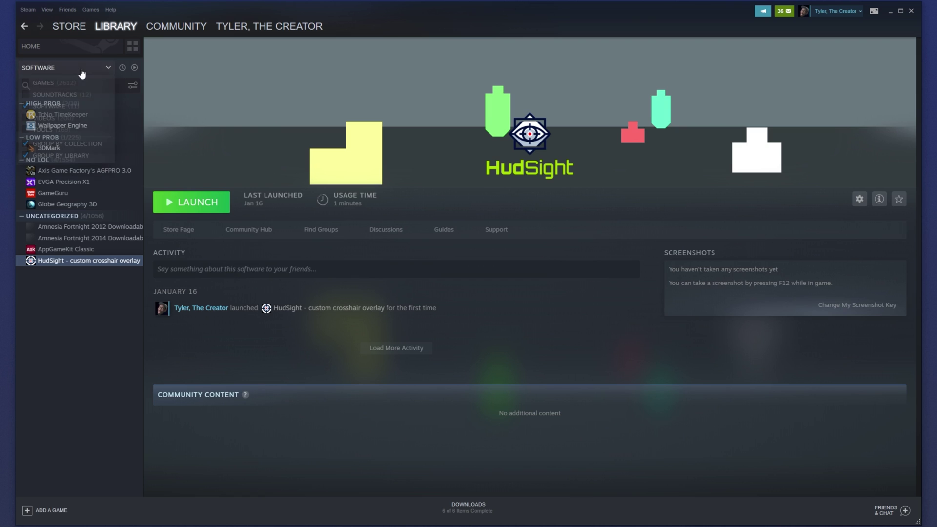
{"action": "left_click", "coordinate": [91, 88]}
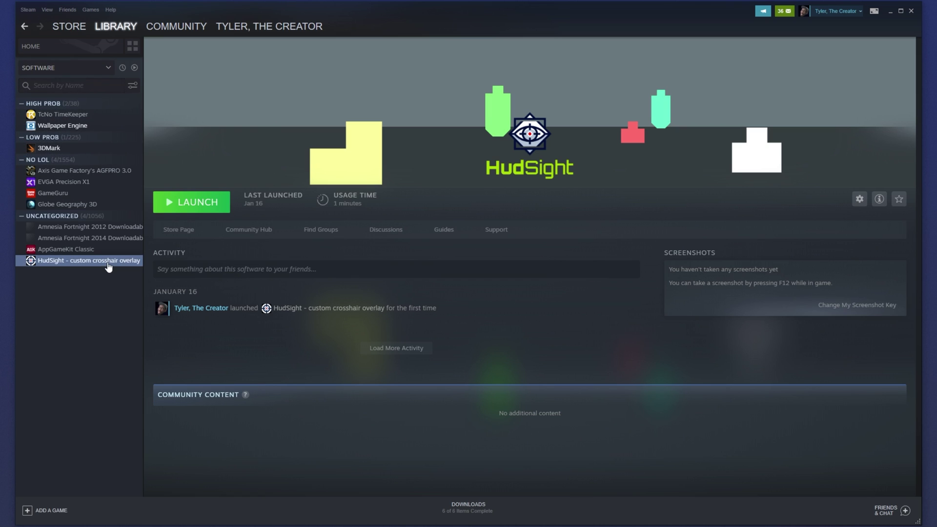
{"action": "left_click", "coordinate": [185, 210]}
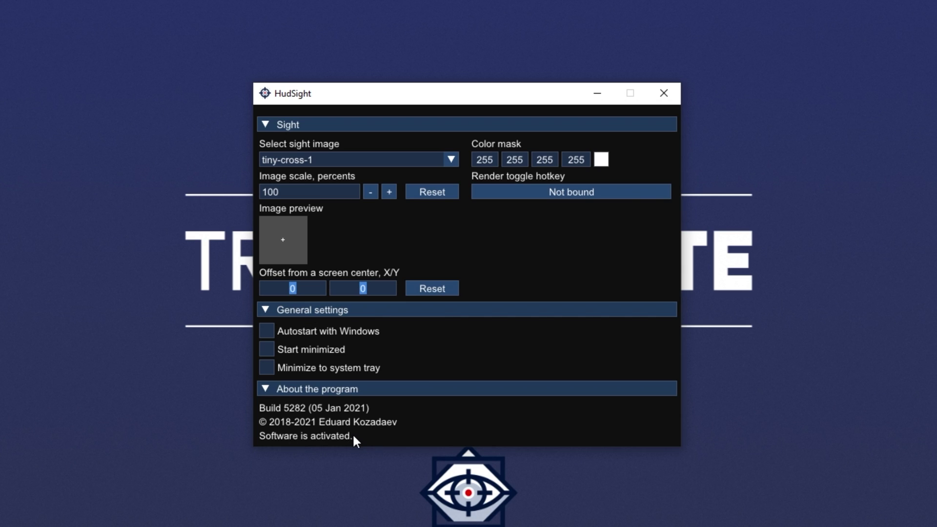
- Set the sight image to tiny-thick-circle
{"action": "left_click", "coordinate": [417, 159]}
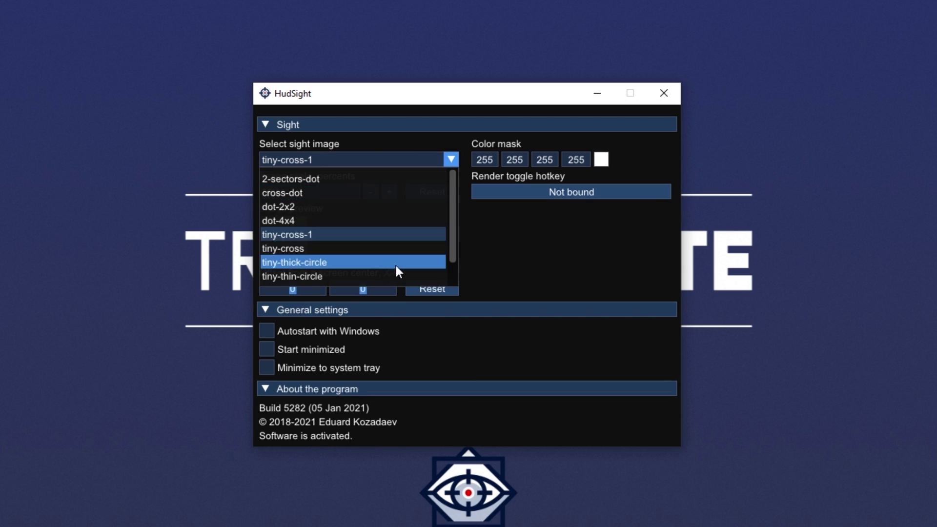
{"action": "scroll", "coordinate": [396, 271], "scroll_direction": "down", "scroll_amount": 1}
{"action": "left_click", "coordinate": [377, 232]}
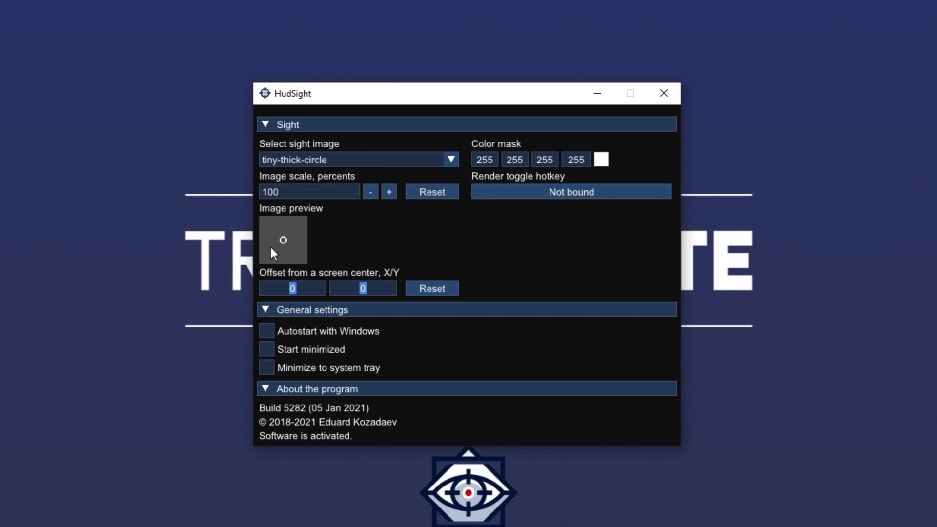
- Try the Custom image and dot-4x4 sight options, and return to tiny-thick-circle
{"action": "left_click", "coordinate": [376, 160]}
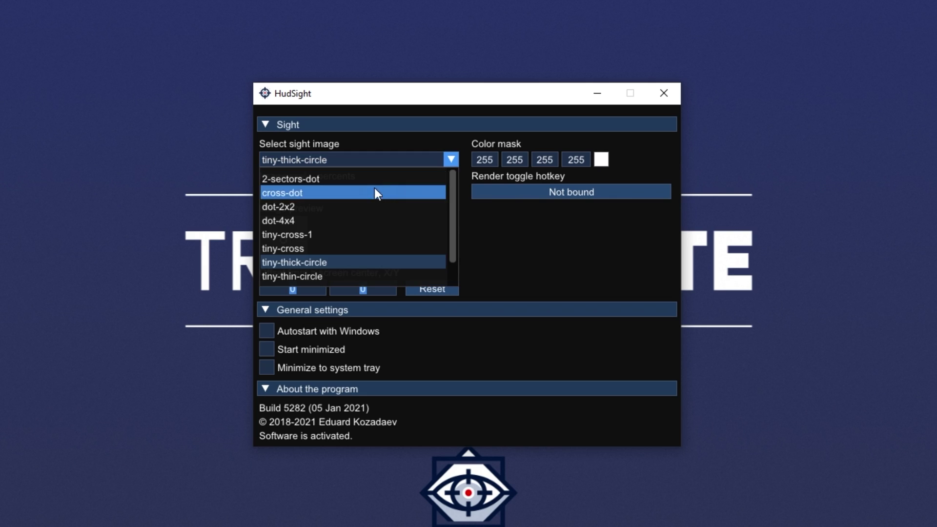
{"action": "scroll", "coordinate": [318, 278], "scroll_direction": "down", "scroll_amount": 1}
{"action": "left_click", "coordinate": [318, 278]}
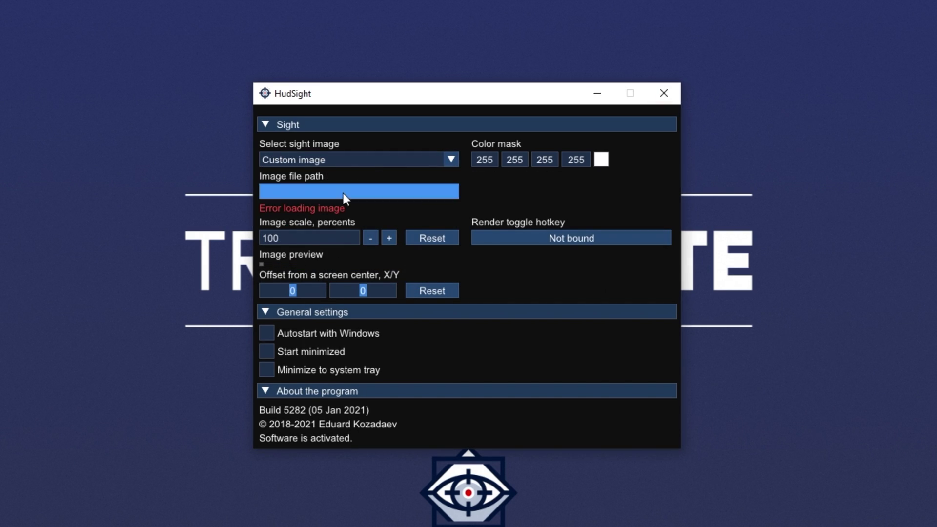
{"action": "left_click", "coordinate": [329, 160]}
{"action": "left_click", "coordinate": [319, 214]}
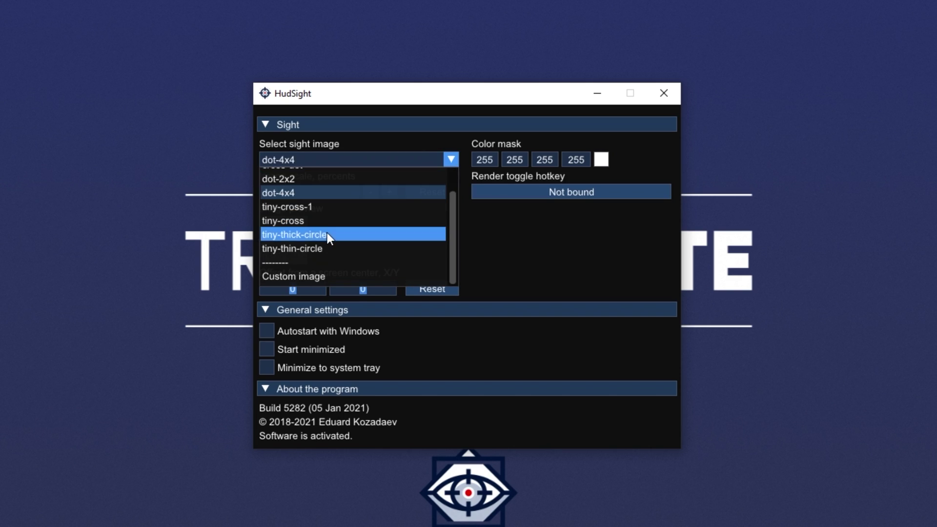
{"action": "left_click", "coordinate": [326, 234]}
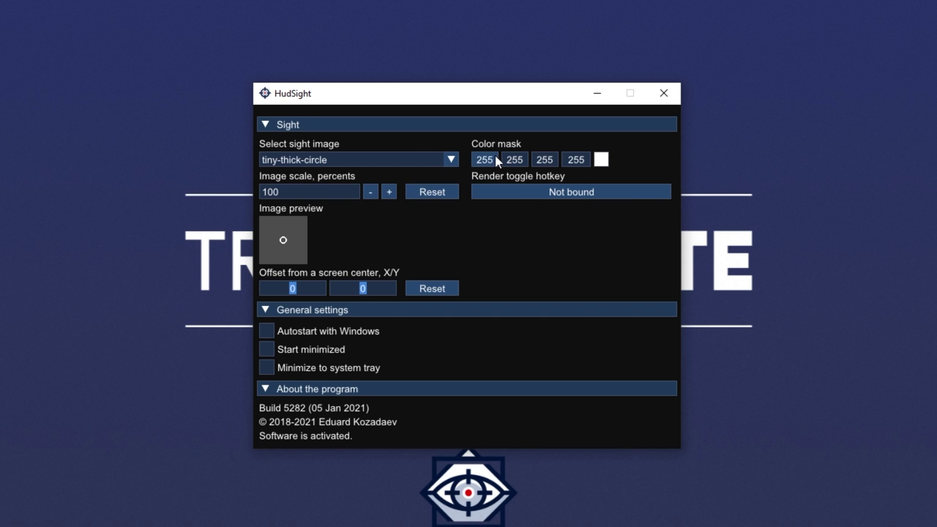
- Set the sight's color mask to orange with values 255, 115, 0, 255
{"action": "mouse_move", "coordinate": [598, 160]}
{"action": "left_click", "coordinate": [599, 159]}
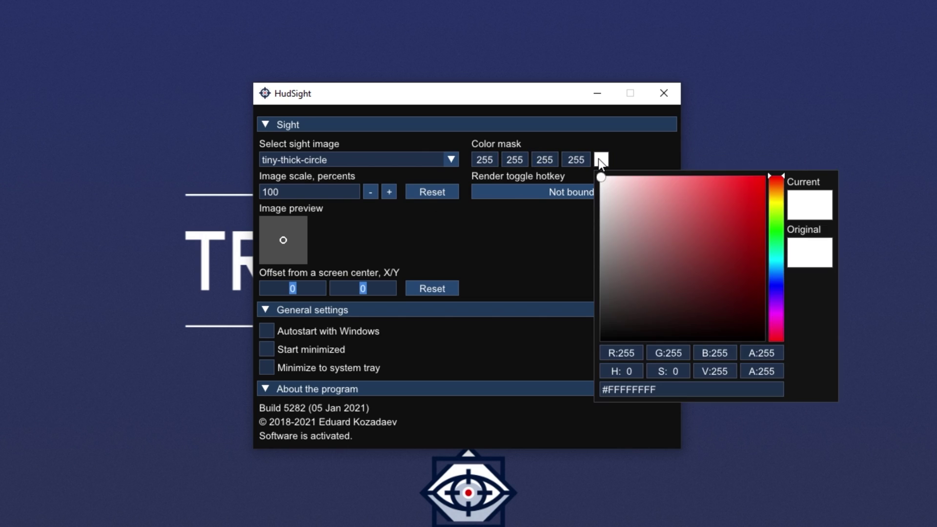
{"action": "mouse_move", "coordinate": [601, 178]}
{"action": "left_mouse_down"}
{"action": "mouse_move", "coordinate": [729, 168]}
{"action": "mouse_move", "coordinate": [755, 307]}
{"action": "mouse_move", "coordinate": [508, 346]}
{"action": "mouse_move", "coordinate": [771, 168]}
{"action": "left_mouse_up"}
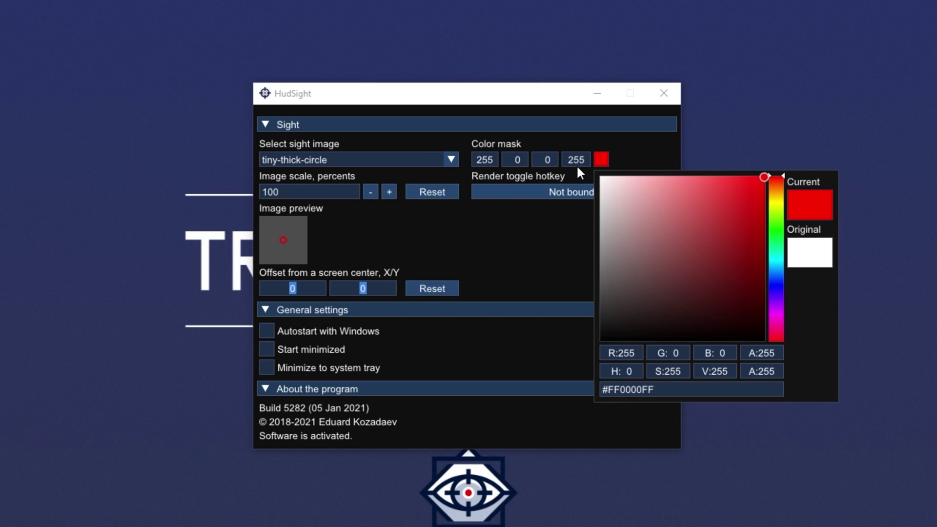
{"action": "mouse_move", "coordinate": [751, 192]}
{"action": "left_mouse_down"}
{"action": "mouse_move", "coordinate": [756, 172]}
{"action": "mouse_move", "coordinate": [782, 188]}
{"action": "left_mouse_up"}
{"action": "left_click", "coordinate": [648, 155]}
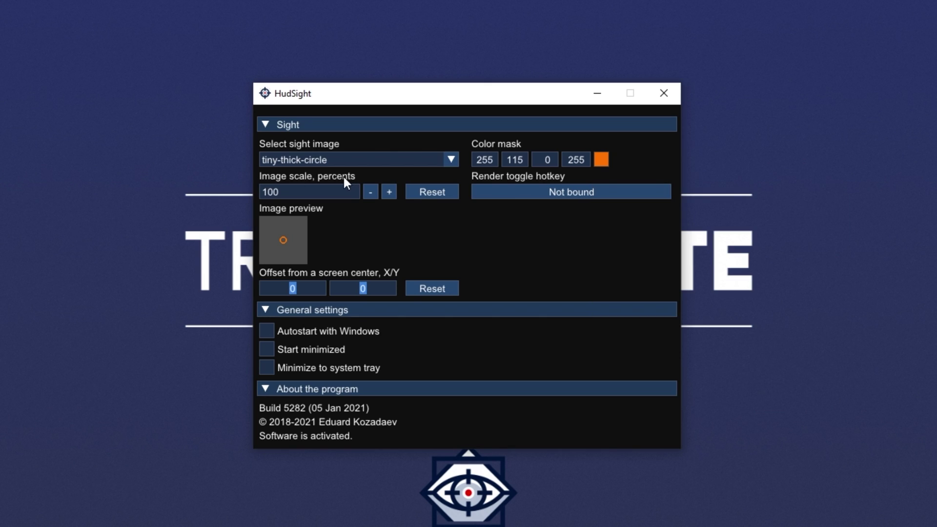
- Try raising and lowering the image scale, returning it to 100 percent
{"action": "left_click", "coordinate": [391, 191]}
{"action": "left_click", "coordinate": [391, 192]}
{"action": "left_click", "coordinate": [390, 192]}
{"action": "left_click", "coordinate": [376, 191]}
{"action": "left_click", "coordinate": [376, 192]}
{"action": "left_click", "coordinate": [373, 191]}
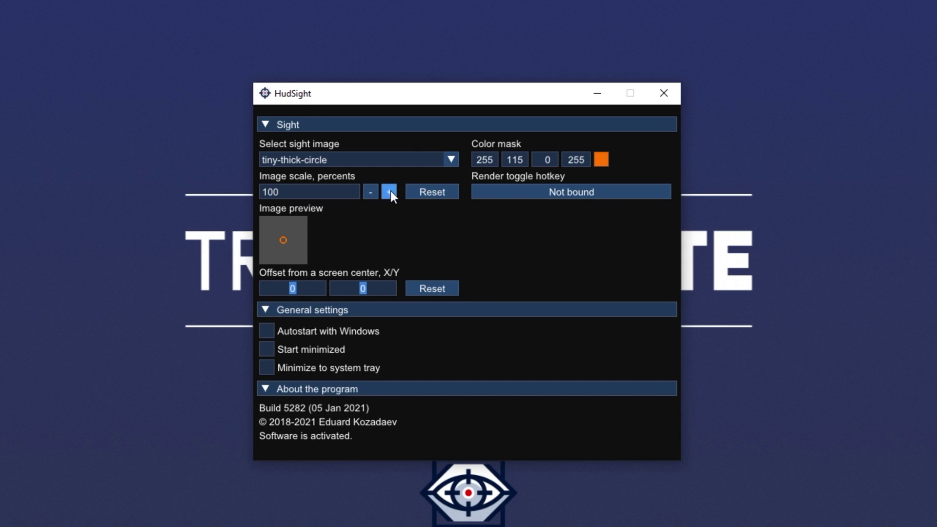
- Bind the render toggle hotkey to NumPad 0
{"action": "left_click", "coordinate": [529, 192]}
{"action": "key", "text": "KP_0"}
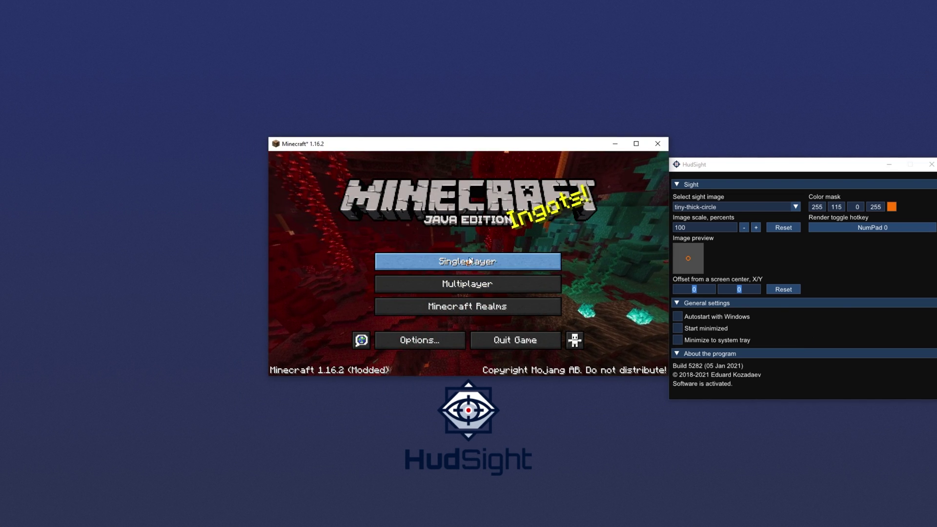
- Create a new singleplayer Minecraft world in Creative mode
{"action": "left_click", "coordinate": [495, 263]}
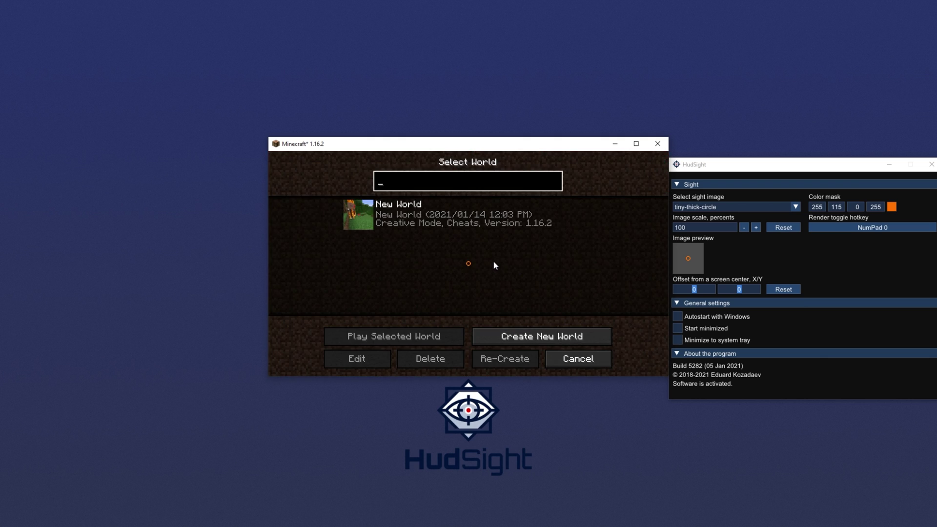
{"action": "left_click", "coordinate": [532, 336]}
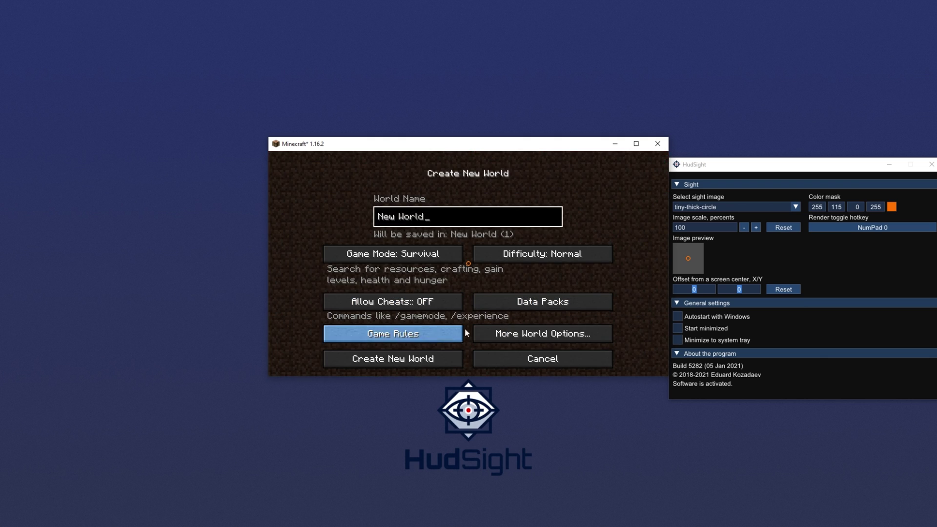
{"action": "left_click", "coordinate": [442, 255]}
{"action": "left_click", "coordinate": [442, 255]}
{"action": "left_click", "coordinate": [429, 358]}
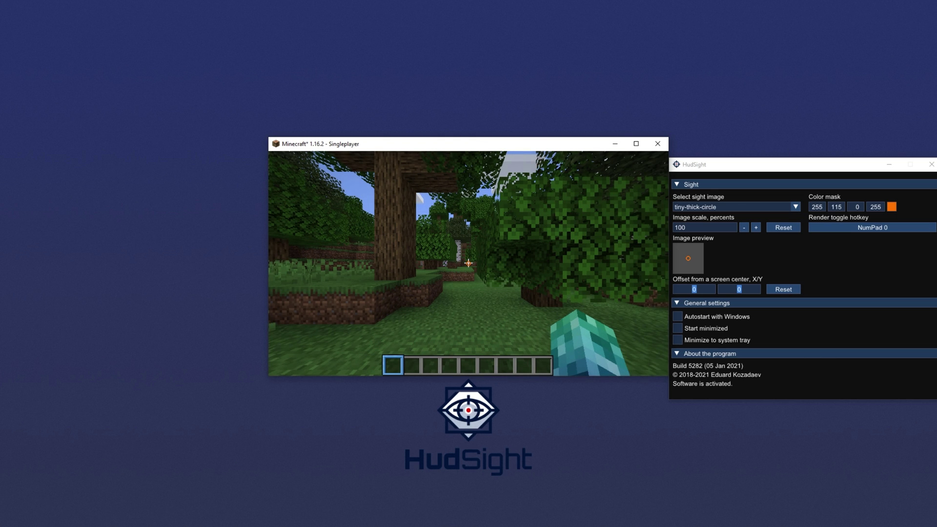
- Walk around the forest in the new world to check the orange circle sight over the game's own crosshair
{"action": "key", "text": "w"}
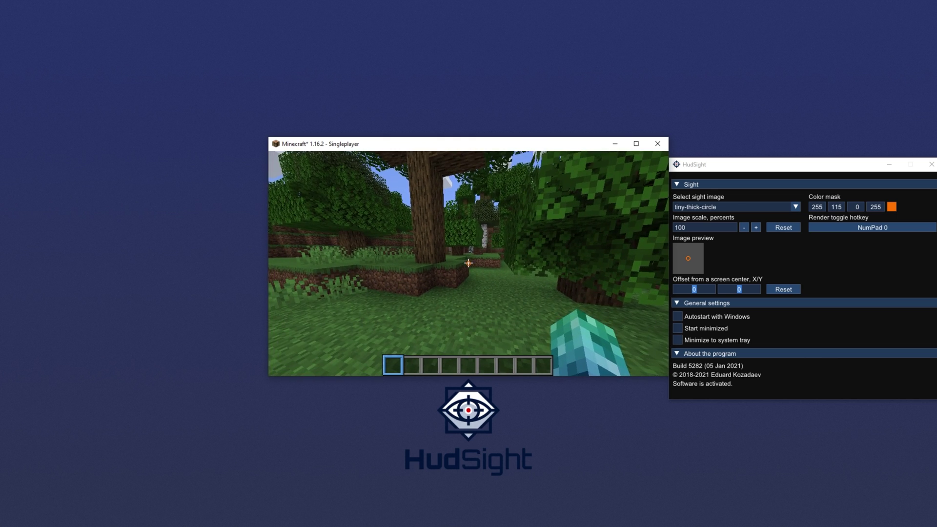
{"action": "key", "text": "w"}
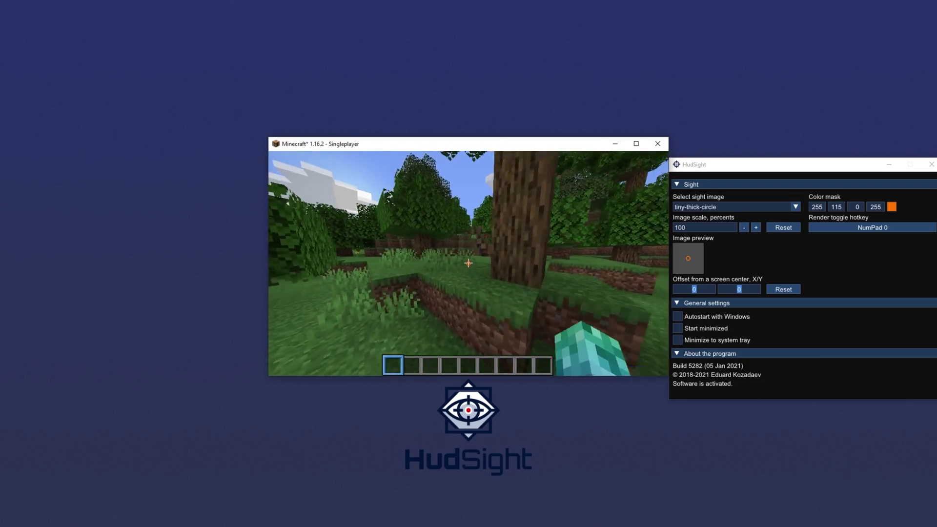
{"action": "key", "text": "w"}
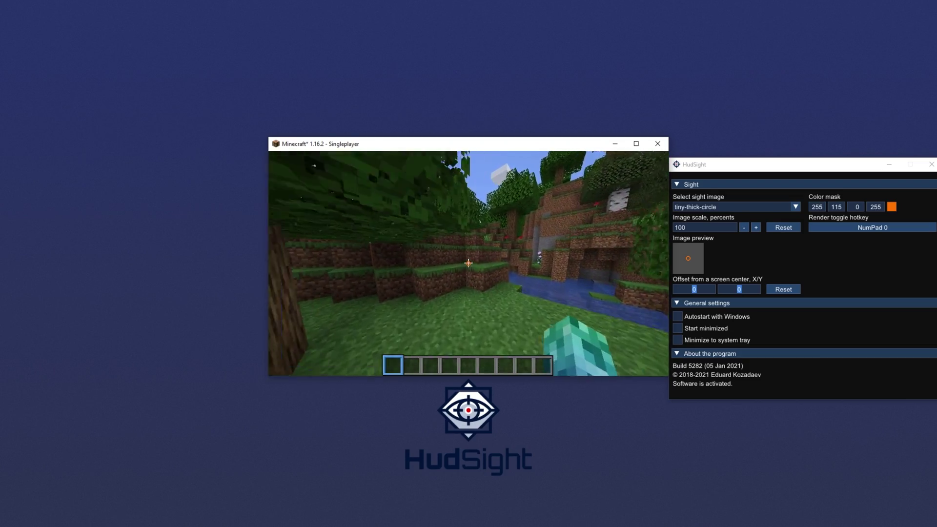
{"action": "key", "text": "w"}
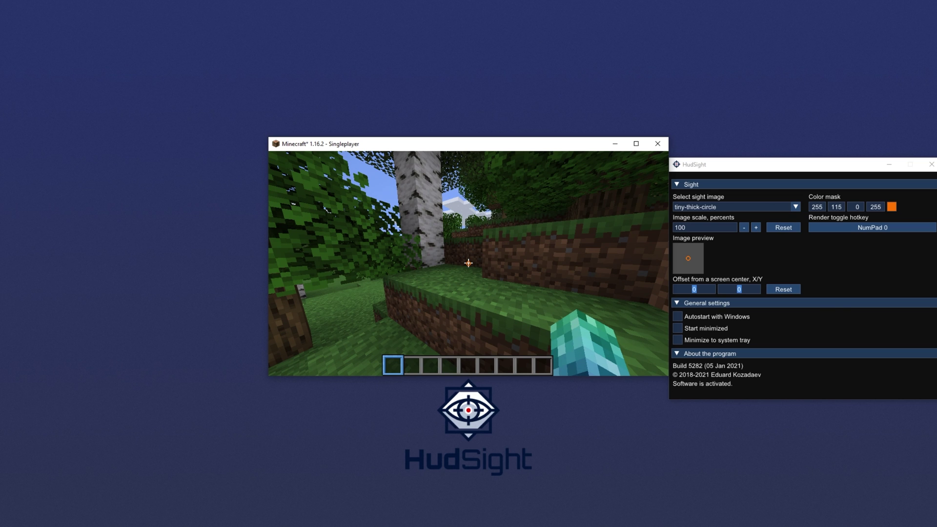
{"action": "key", "text": "alt+Tab"}
{"action": "key", "text": "alt+Tab"}
{"action": "key", "text": "w"}
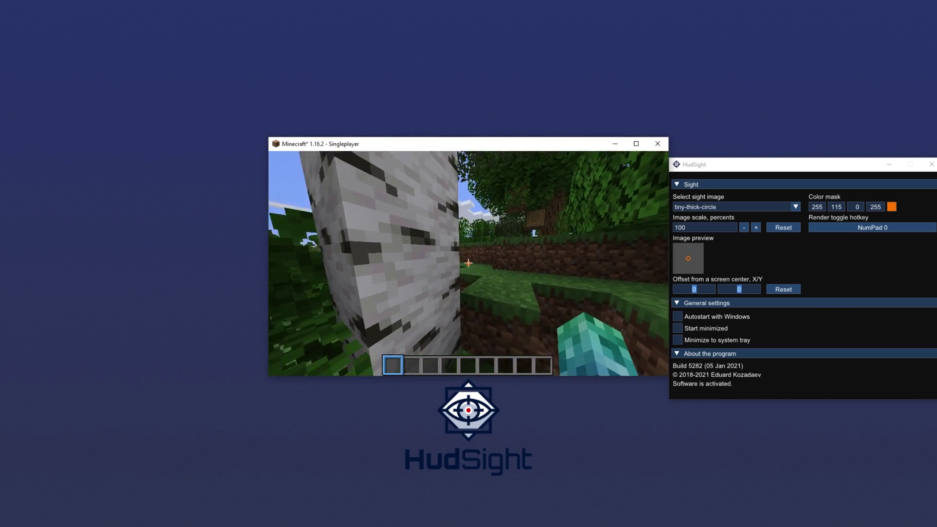
- Switch to HudSight, raise the sight's image scale to 200 percent, and return focus to Minecraft
{"action": "key", "text": "alt+Tab"}
{"action": "left_click_drag", "start_coordinate": [812, 169], "coordinate": [811, 149]}
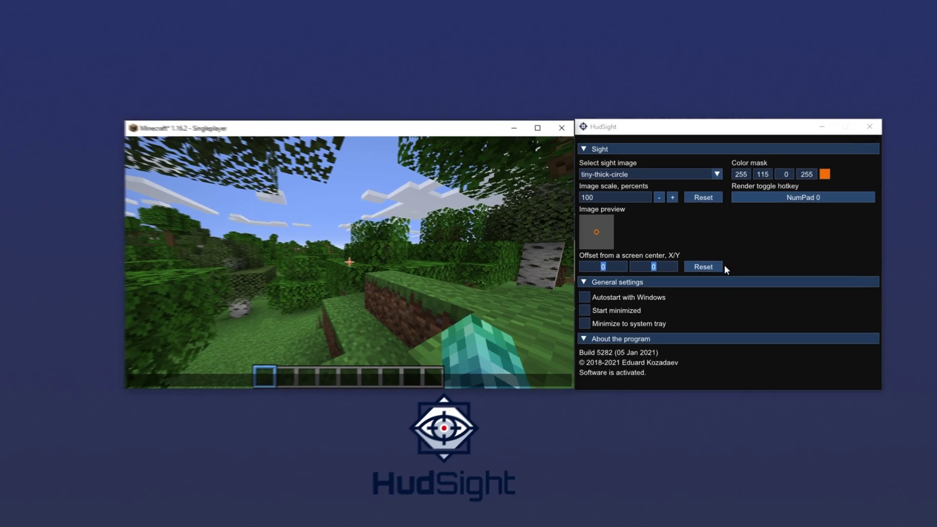
{"action": "left_click", "coordinate": [712, 238]}
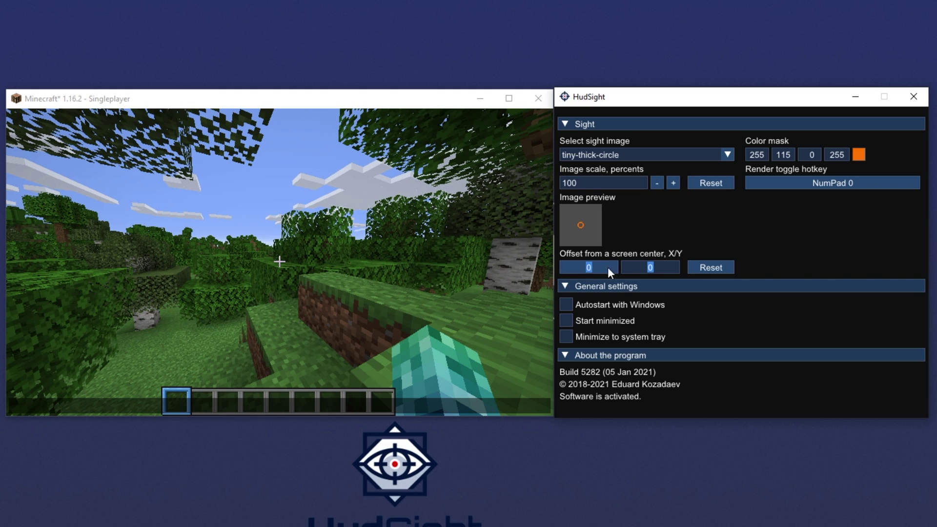
{"action": "left_click", "coordinate": [673, 183]}
{"action": "left_click_drag", "start_coordinate": [672, 186], "coordinate": [669, 183]}
{"action": "left_click", "coordinate": [393, 229]}
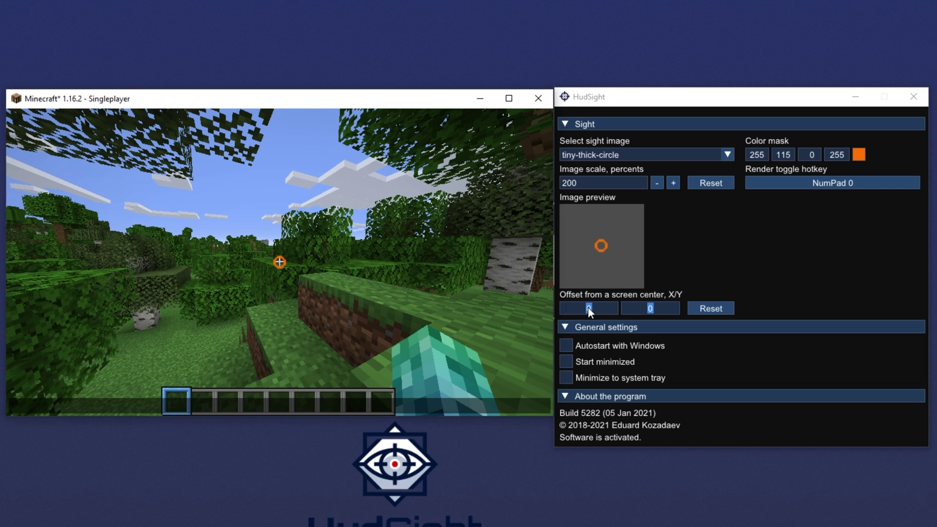
- Try shifting the sight away from the screen center, with offsets such as X 39, Y 39 and X 79, Y -102
{"action": "left_click_drag", "start_coordinate": [587, 308], "coordinate": [581, 309]}
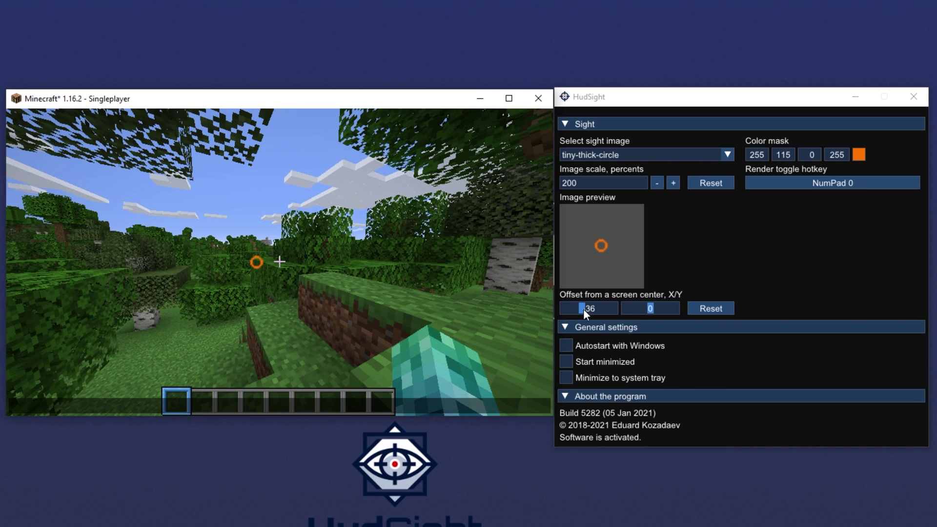
{"action": "left_click", "coordinate": [596, 308]}
{"action": "left_click", "coordinate": [634, 309]}
{"action": "left_click_drag", "start_coordinate": [636, 309], "coordinate": [658, 308]}
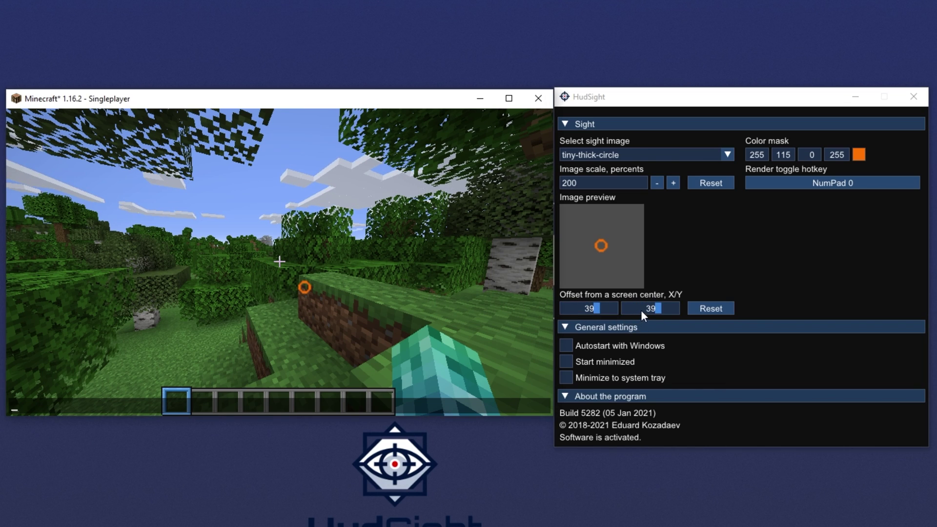
{"action": "left_click", "coordinate": [590, 309]}
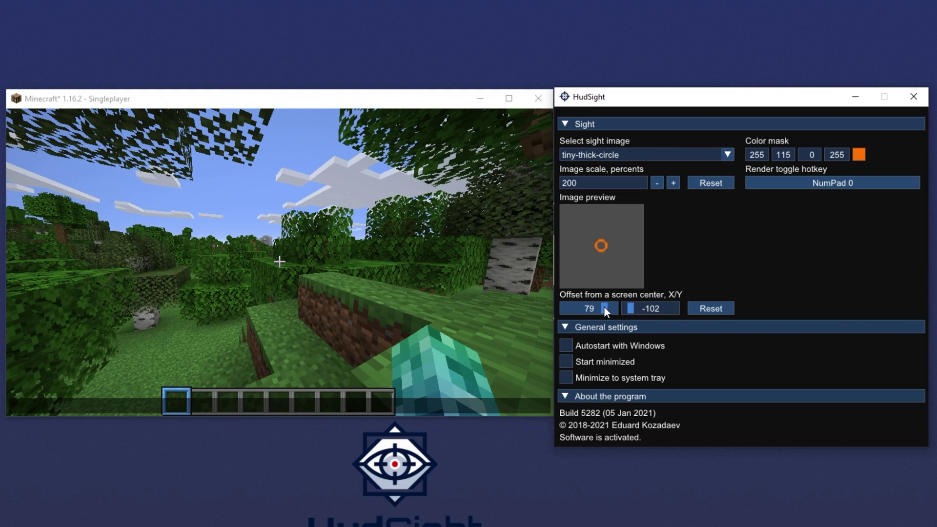
- Reset the sight's X and Y offsets from the screen center to 0, and return focus to Minecraft
{"action": "left_click", "coordinate": [604, 308], "text": "ctrl"}
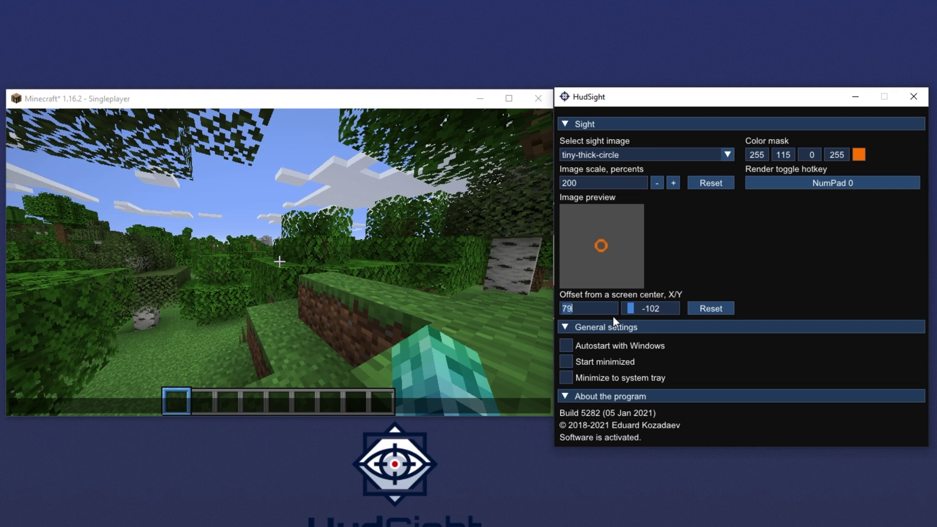
{"action": "type", "text": "0"}
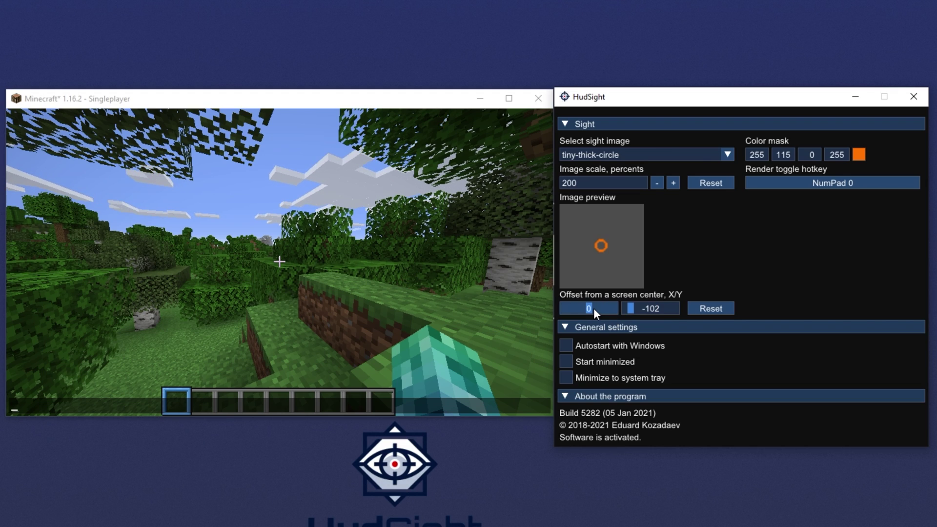
{"action": "key", "text": "Return"}
{"action": "left_click", "coordinate": [657, 311], "text": "ctrl"}
{"action": "type", "text": "0"}
{"action": "key", "text": "Return"}
{"action": "left_click", "coordinate": [662, 306]}
{"action": "left_click", "coordinate": [609, 309]}
{"action": "left_click", "coordinate": [473, 285]}
{"action": "left_click", "coordinate": [715, 309]}
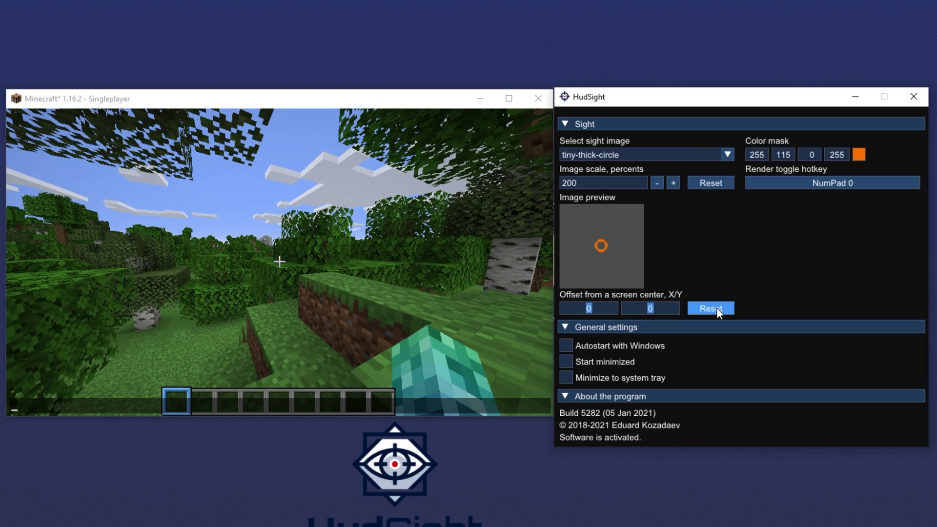
{"action": "left_click", "coordinate": [396, 301]}
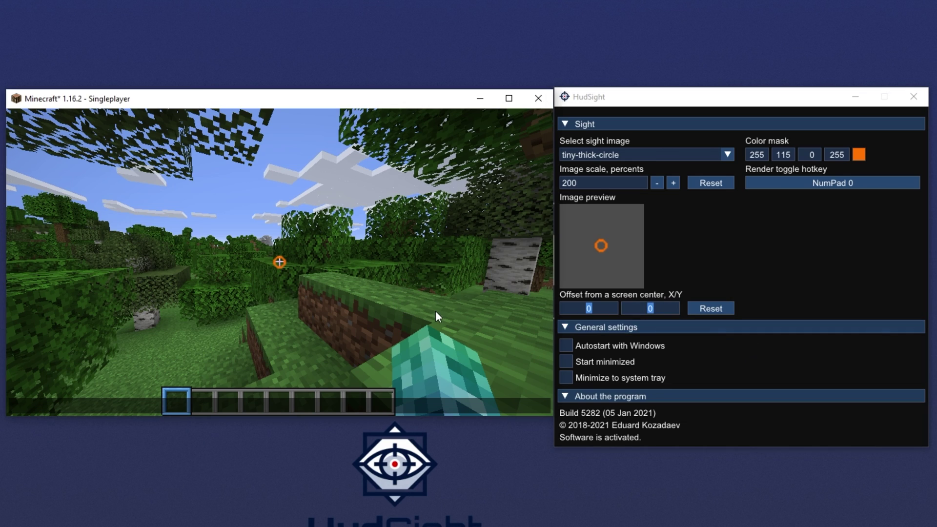
- Test the render toggle hotkey by switching the sight off and on twice in the game, and try maximizing the Minecraft window
{"action": "key", "text": "KP_0"}
{"action": "key", "text": "KP_0"}
{"action": "key", "text": "KP_0"}
{"action": "key", "text": "KP_0"}
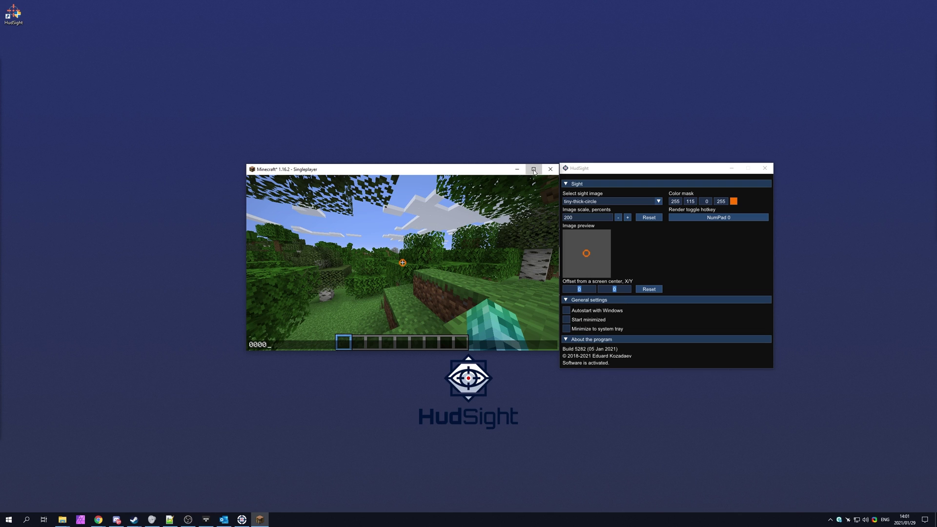
{"action": "left_click", "coordinate": [508, 98]}
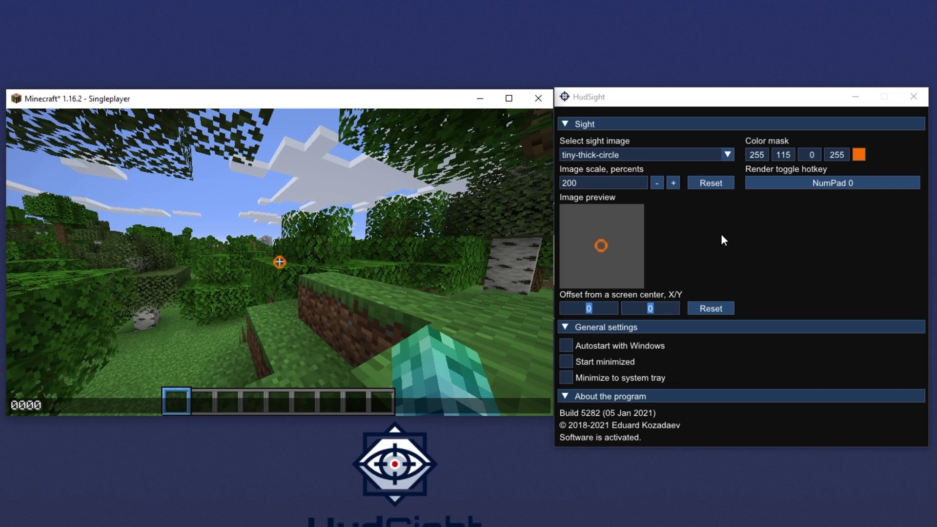
- Resume the game and fly and walk through the forest to examine the enlarged sight during play
{"action": "left_click", "coordinate": [490, 262]}
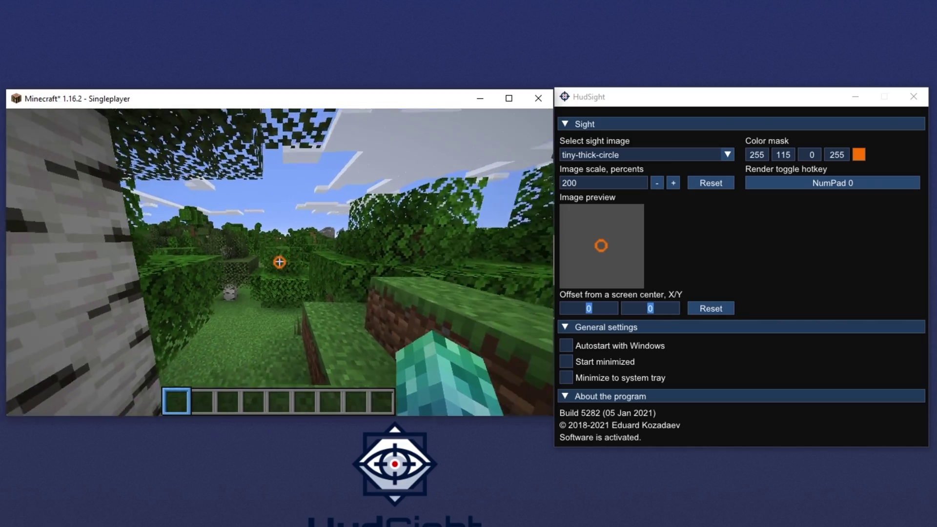
{"action": "key", "text": "w"}
{"action": "key", "text": "space"}
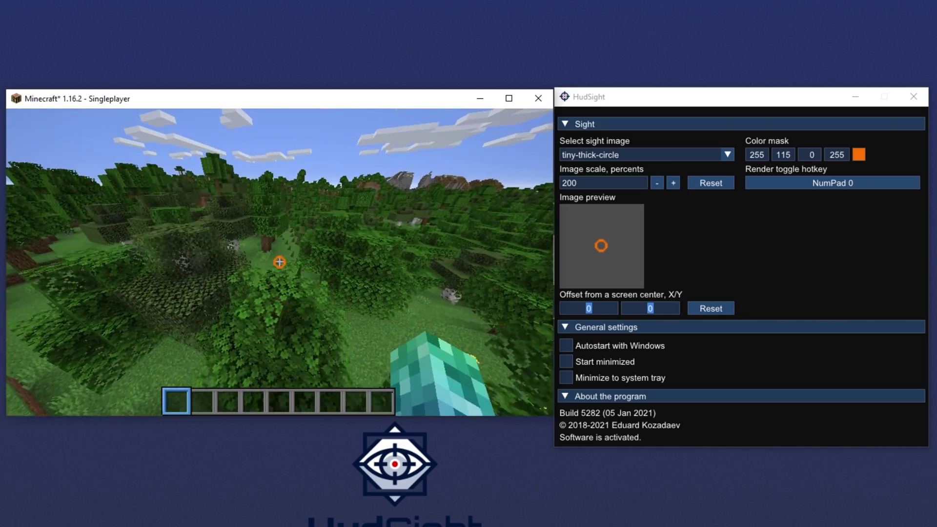
{"action": "key", "text": "w"}
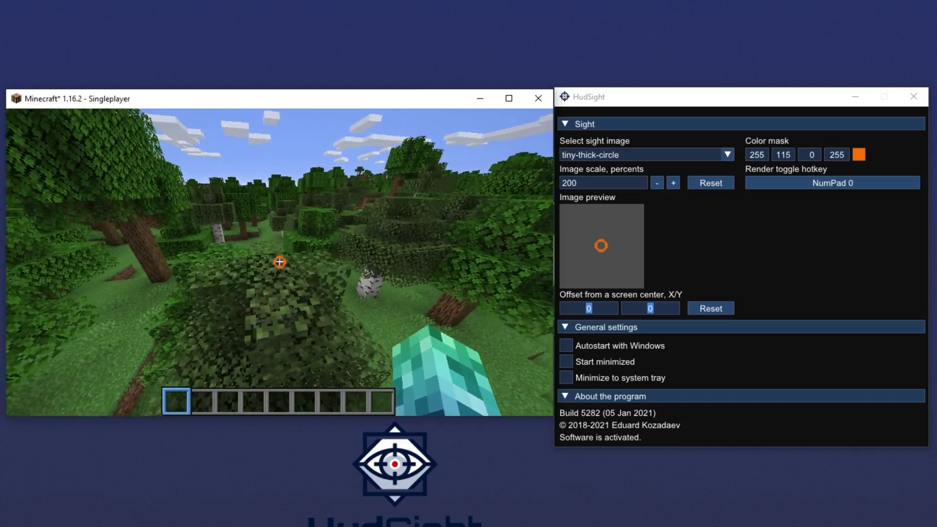
{"action": "key", "text": "w"}
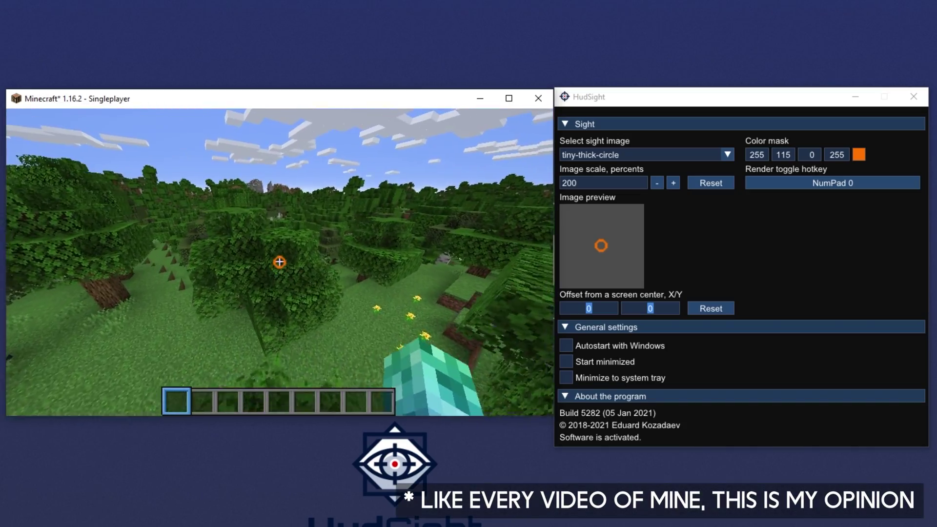
{"action": "key", "text": "w"}
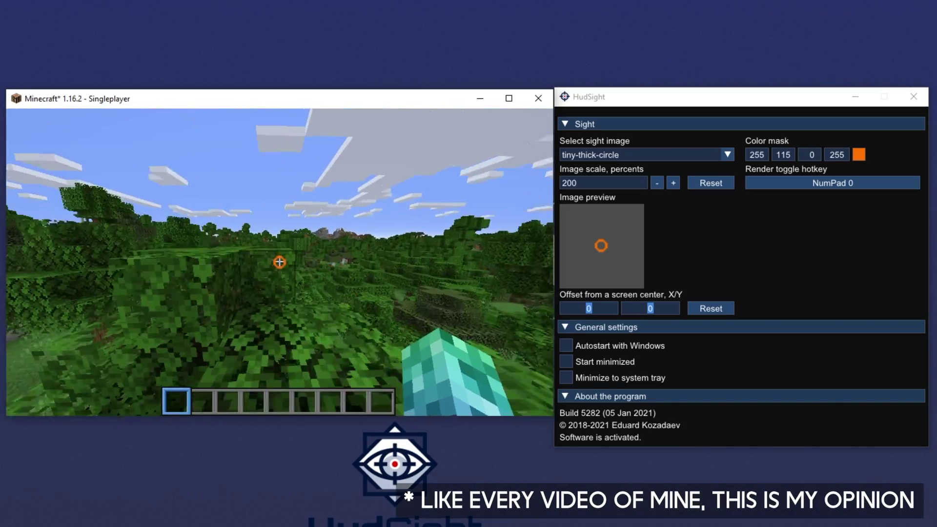
{"action": "key", "text": "w"}
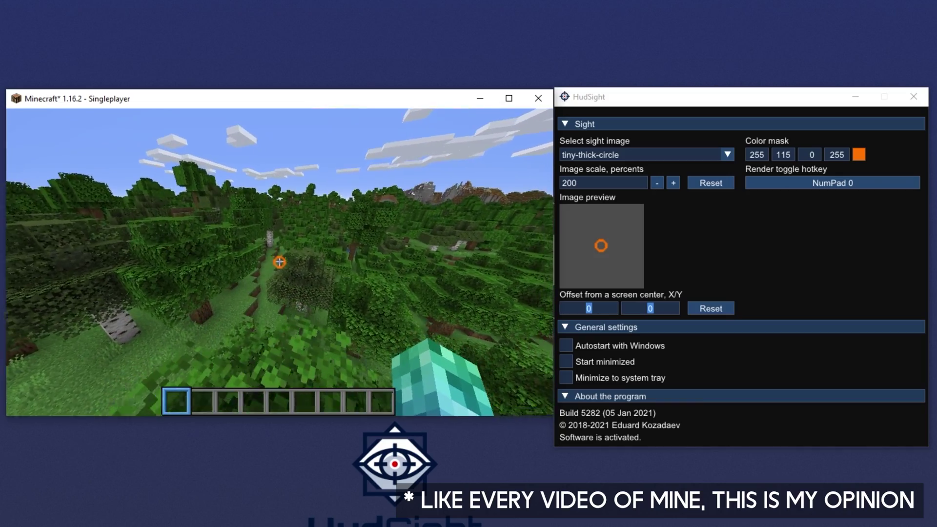
{"action": "key", "text": "w"}
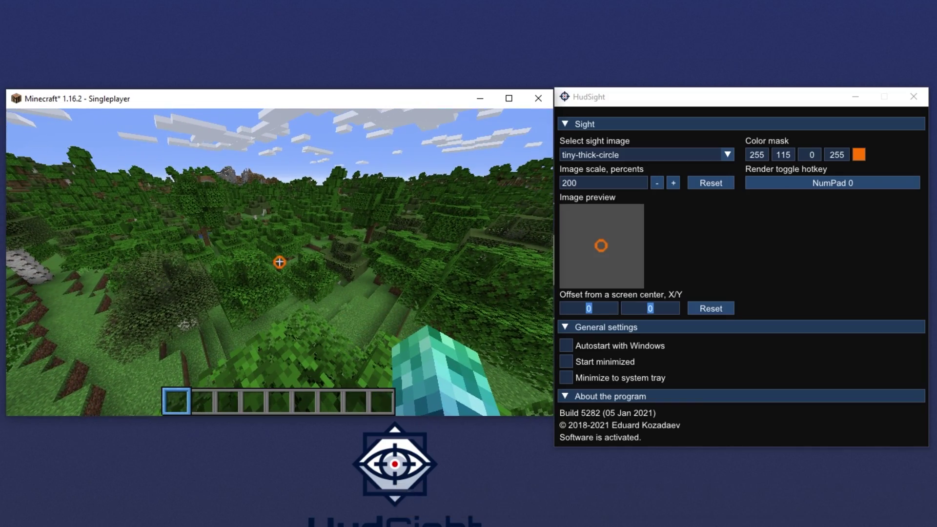
{"action": "key", "text": "w"}
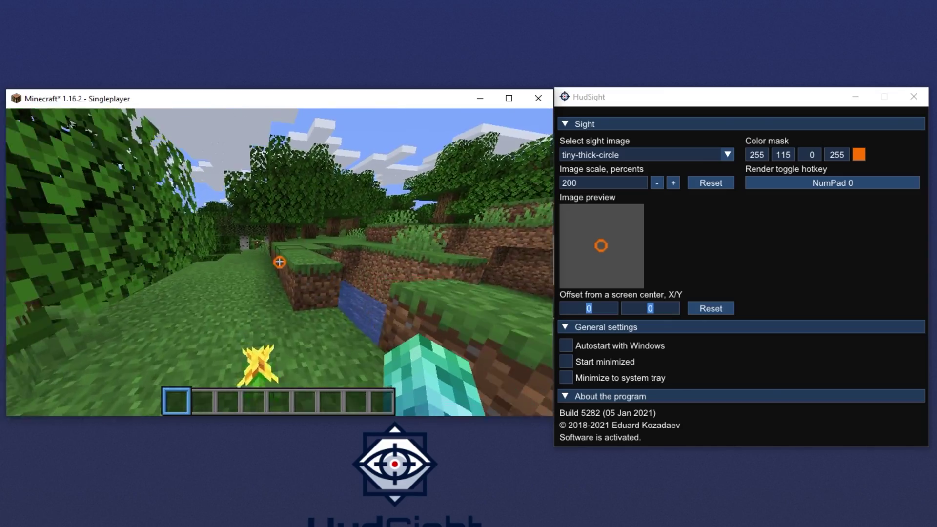
{"action": "key", "text": "w"}
{"action": "key", "text": "w"}
{"action": "key", "text": "w"}
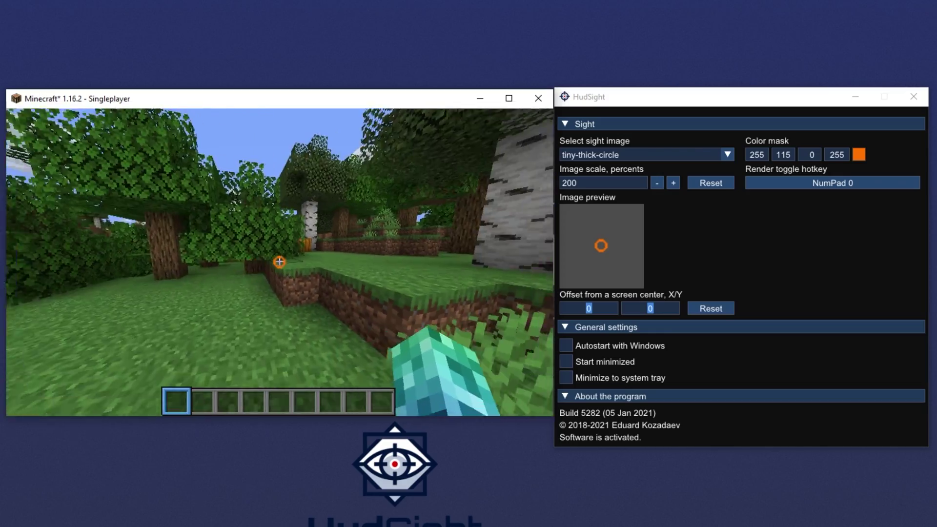
{"action": "key", "text": "w"}
{"action": "key", "text": "space"}
{"action": "key", "text": "w"}
{"action": "key", "text": "w"}
{"action": "key", "text": "space"}
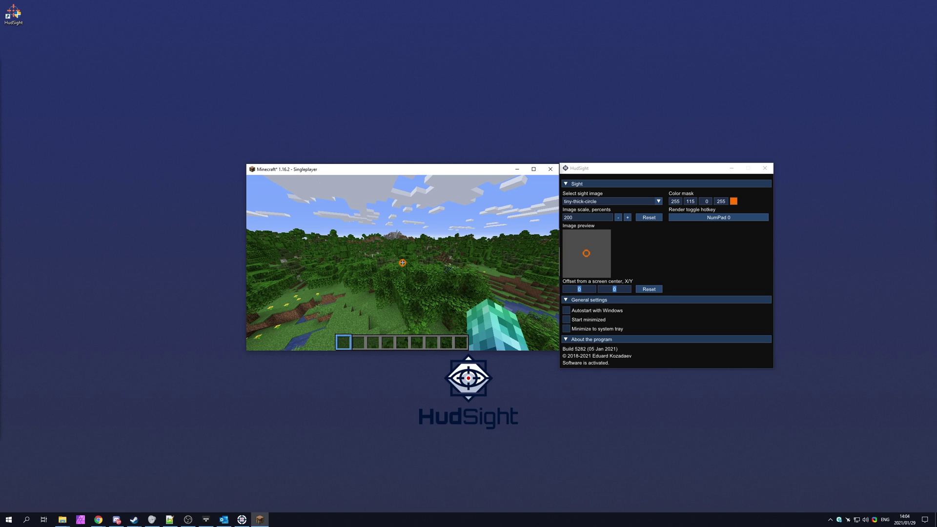
- Check the overlay with Minecraft in full screen, and return to the HudSight window
{"action": "key", "text": "F11"}
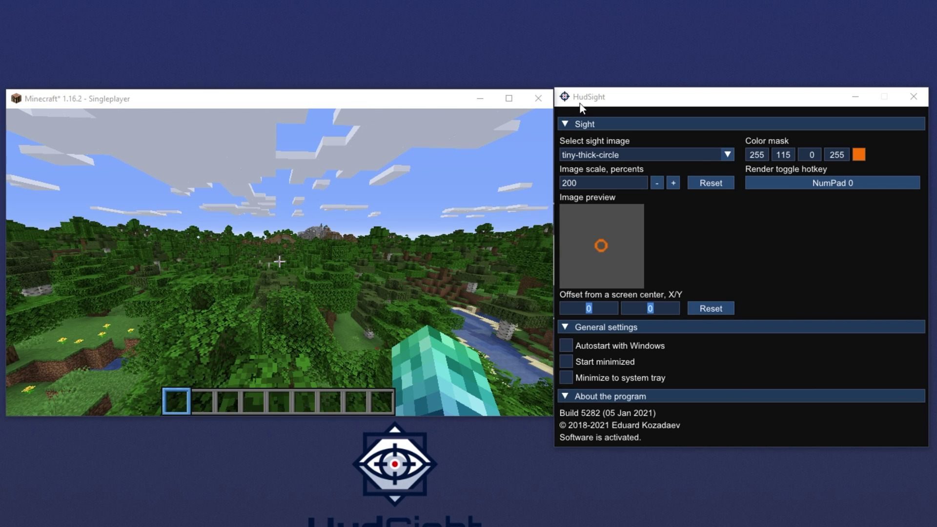
{"action": "left_click_drag", "start_coordinate": [623, 98], "coordinate": [621, 86]}
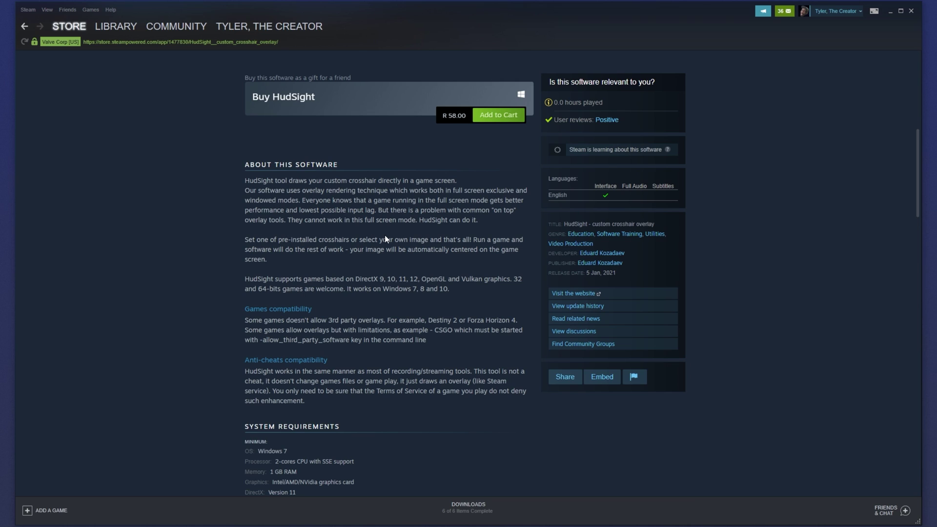
- On HudSight's Steam store page, examine the Games compatibility notes about Destiny 2, Forza Horizon 4 and the CSGO launch option
{"action": "triple_click", "coordinate": [263, 307]}
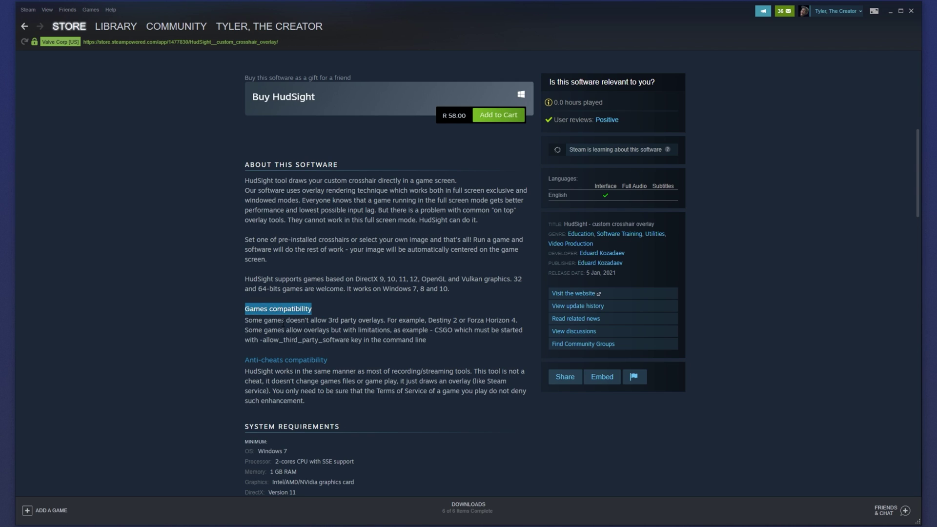
{"action": "left_click_drag", "start_coordinate": [253, 322], "coordinate": [518, 320]}
{"action": "mouse_move", "coordinate": [245, 329]}
{"action": "left_mouse_down"}
{"action": "mouse_move", "coordinate": [454, 330]}
{"action": "mouse_move", "coordinate": [487, 338]}
{"action": "mouse_move", "coordinate": [505, 331]}
{"action": "mouse_move", "coordinate": [246, 340]}
{"action": "left_mouse_up"}
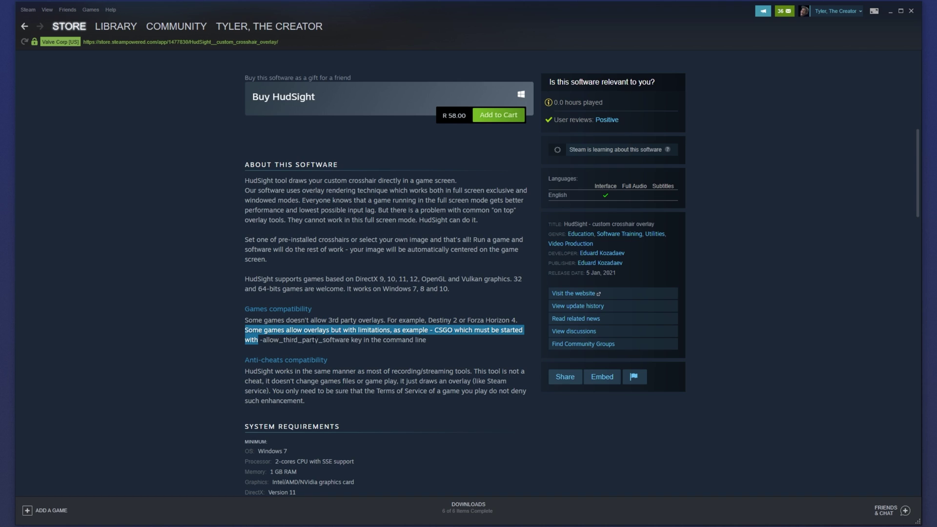
{"action": "left_click_drag", "start_coordinate": [419, 344], "coordinate": [489, 344]}
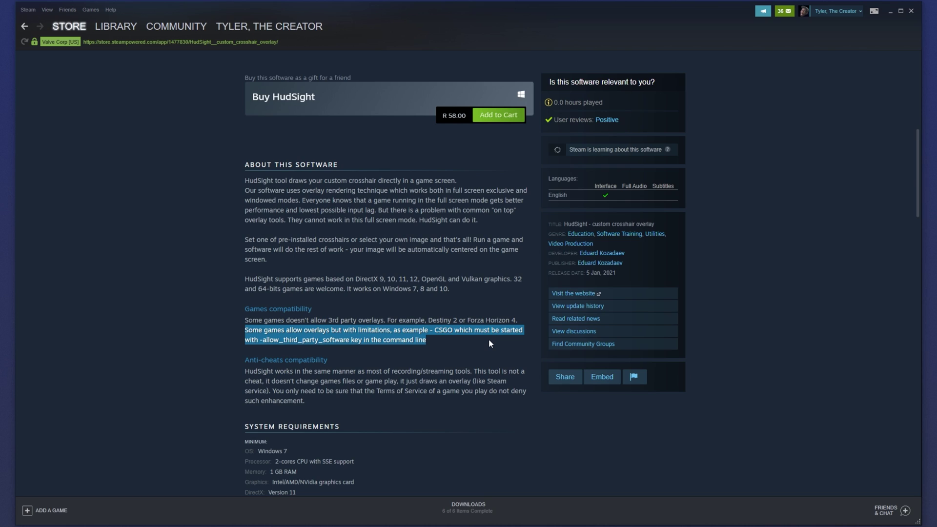
{"action": "left_click_drag", "start_coordinate": [428, 320], "coordinate": [517, 320]}
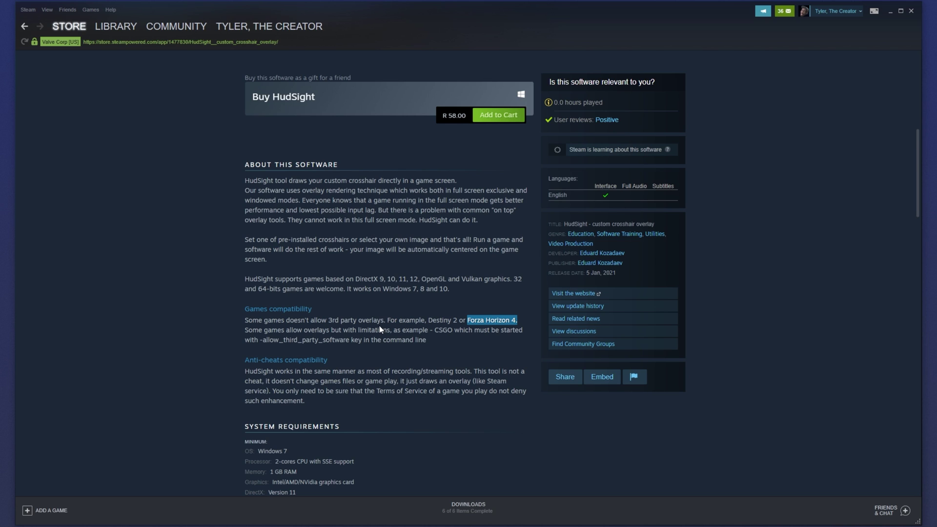
{"action": "left_click", "coordinate": [409, 340]}
- Read the Anti-cheats compatibility section on HudSight's store page, highlighting its heading and full paragraph
{"action": "scroll", "coordinate": [408, 340], "scroll_direction": "down", "scroll_amount": 2}
{"action": "left_click_drag", "start_coordinate": [244, 265], "coordinate": [327, 266]}
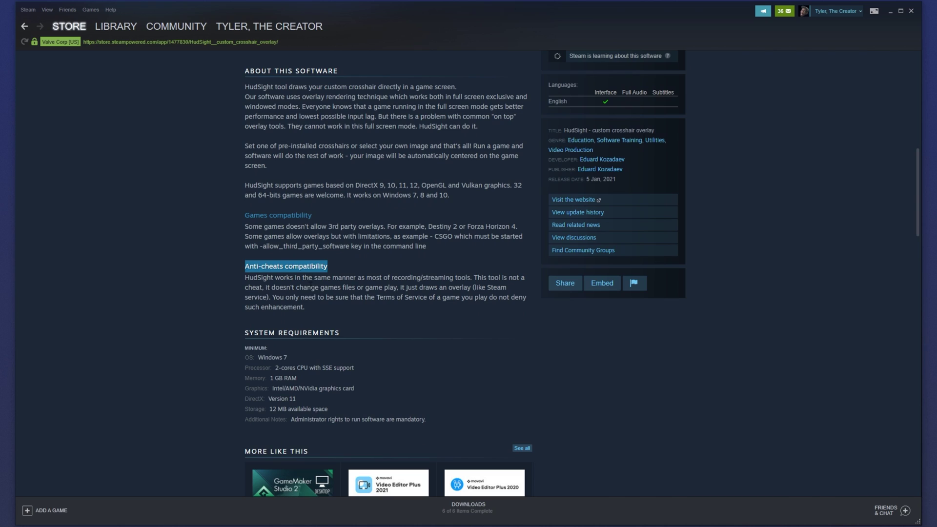
{"action": "left_click", "coordinate": [307, 315]}
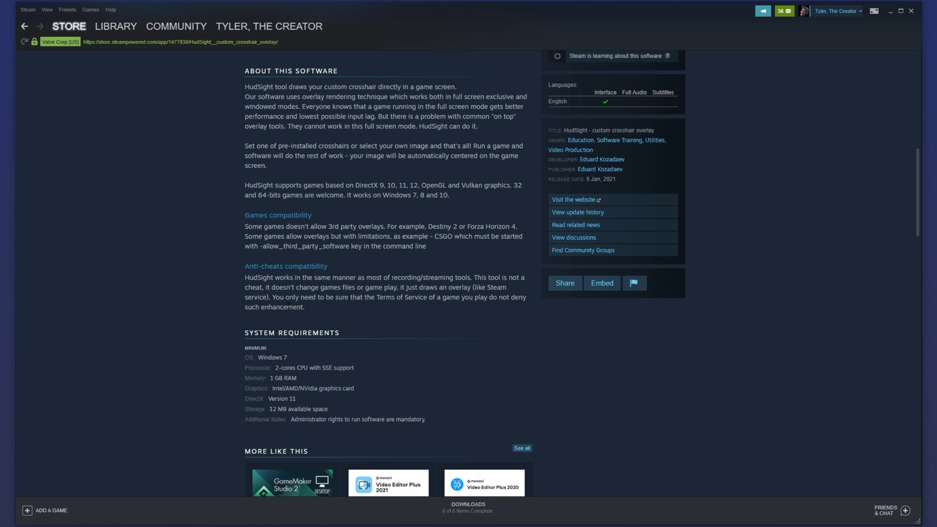
{"action": "left_click_drag", "start_coordinate": [351, 311], "coordinate": [208, 264]}
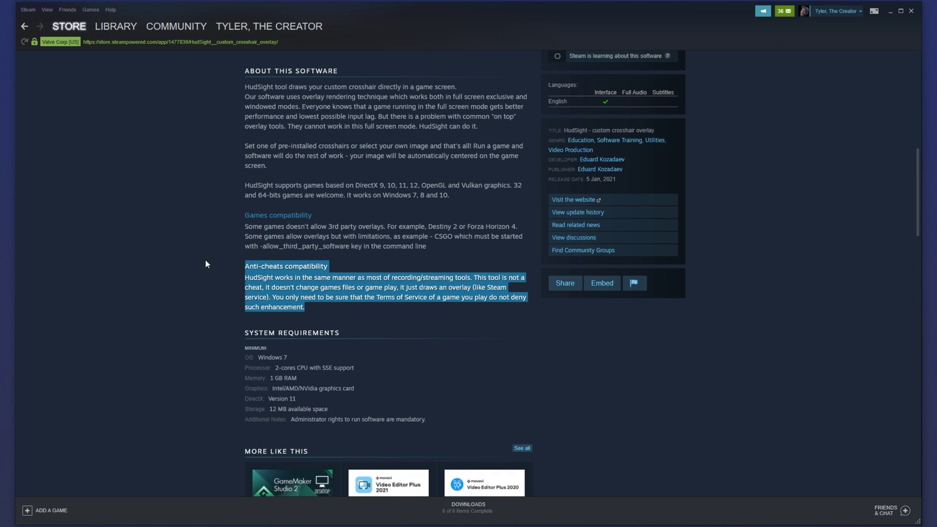
{"action": "left_click", "coordinate": [395, 319]}
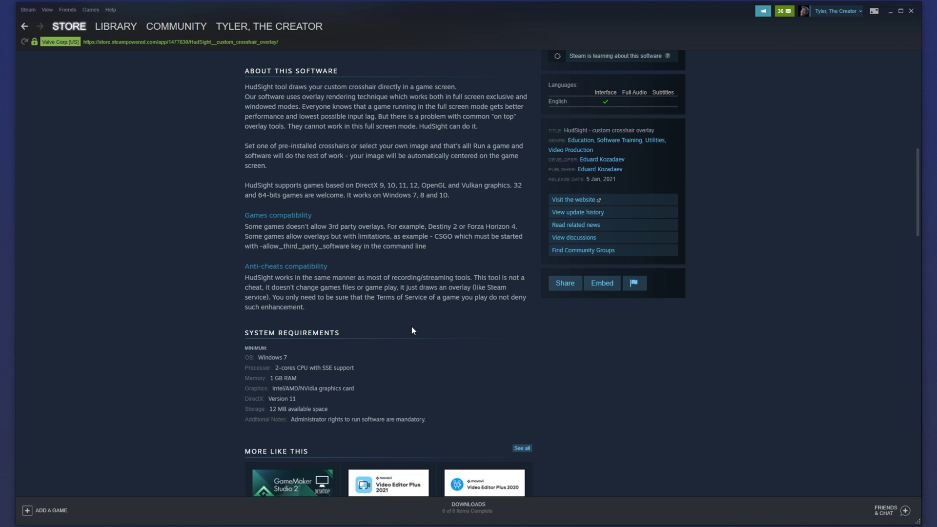
{"action": "scroll", "coordinate": [450, 335], "scroll_direction": "up", "scroll_amount": 10}
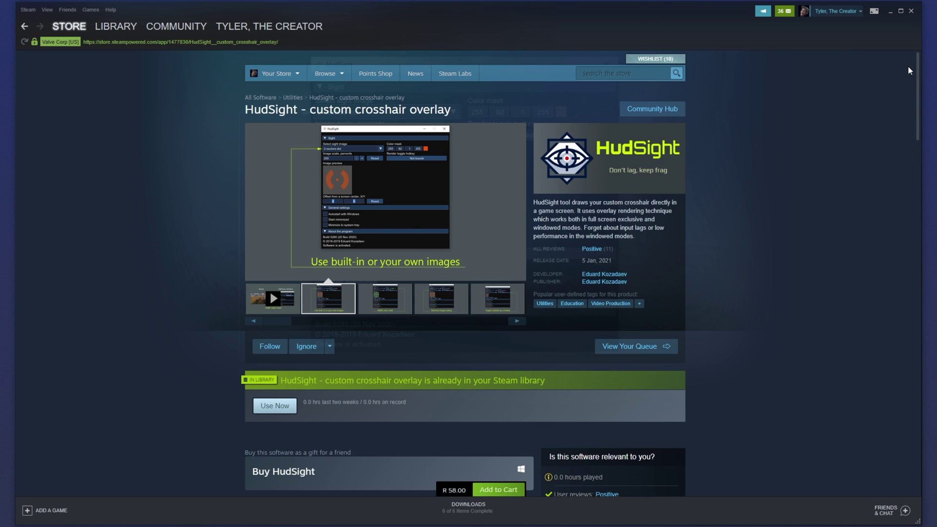
- Return to HudSight and set the sight image to Custom image
{"action": "left_click", "coordinate": [891, 12]}
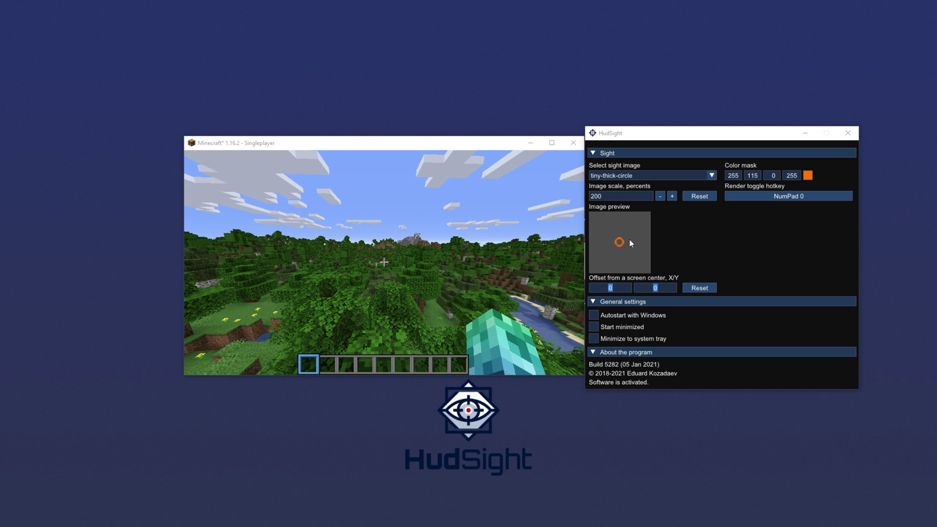
{"action": "left_click", "coordinate": [697, 235]}
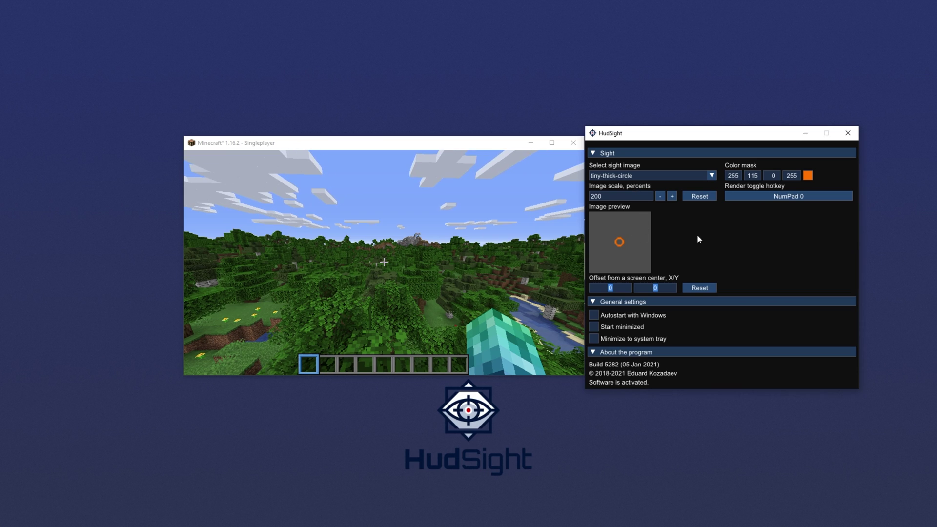
{"action": "left_click", "coordinate": [654, 177]}
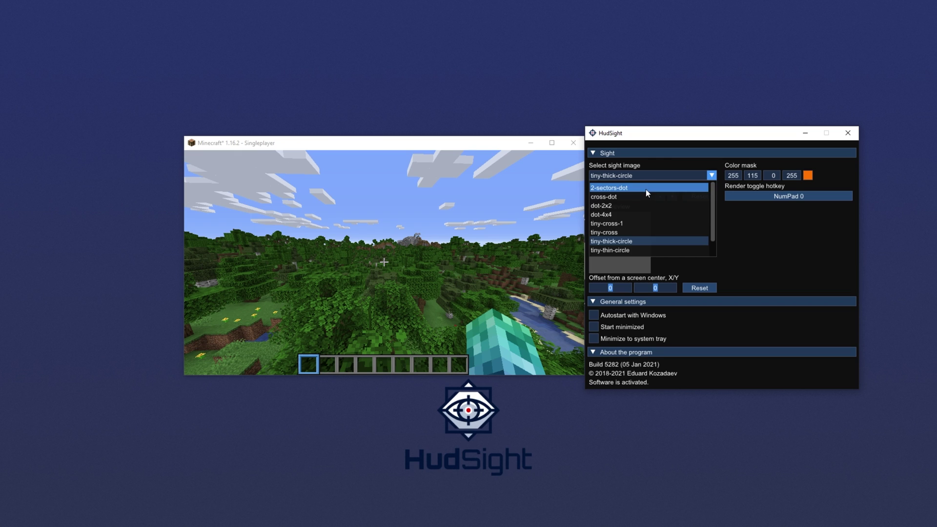
{"action": "scroll", "coordinate": [634, 186], "scroll_direction": "down", "scroll_amount": 1}
{"action": "left_click", "coordinate": [633, 250]}
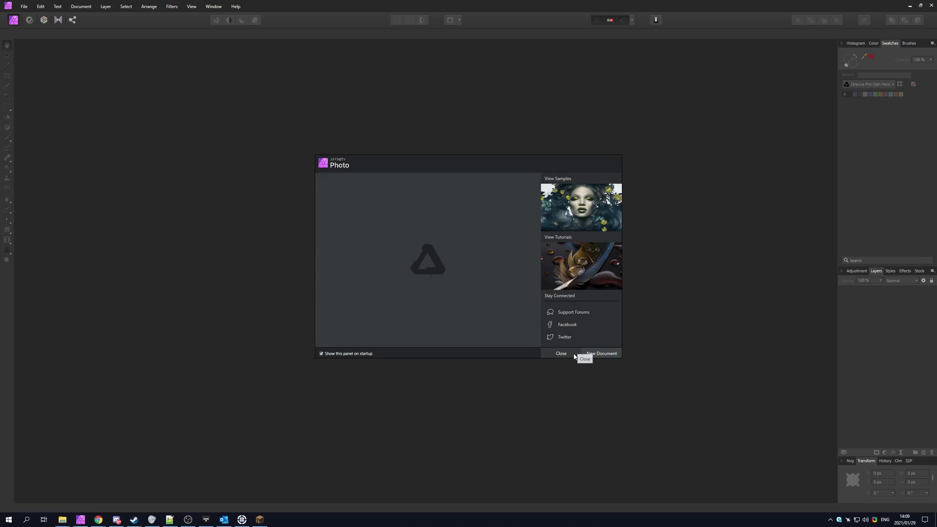
- In Affinity Photo, dismiss the welcome panel and create a new document 480 px wide and 480 px high
{"action": "left_click", "coordinate": [561, 353]}
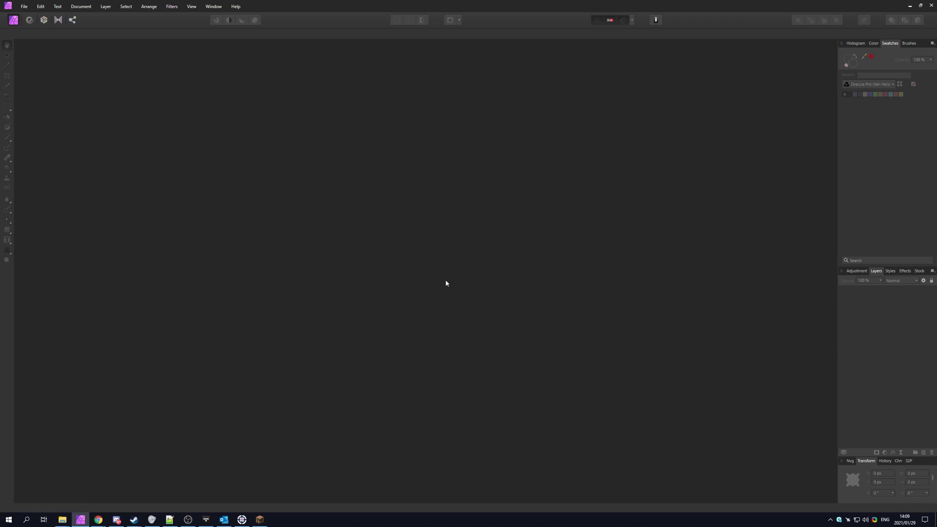
{"action": "left_click", "coordinate": [23, 6]}
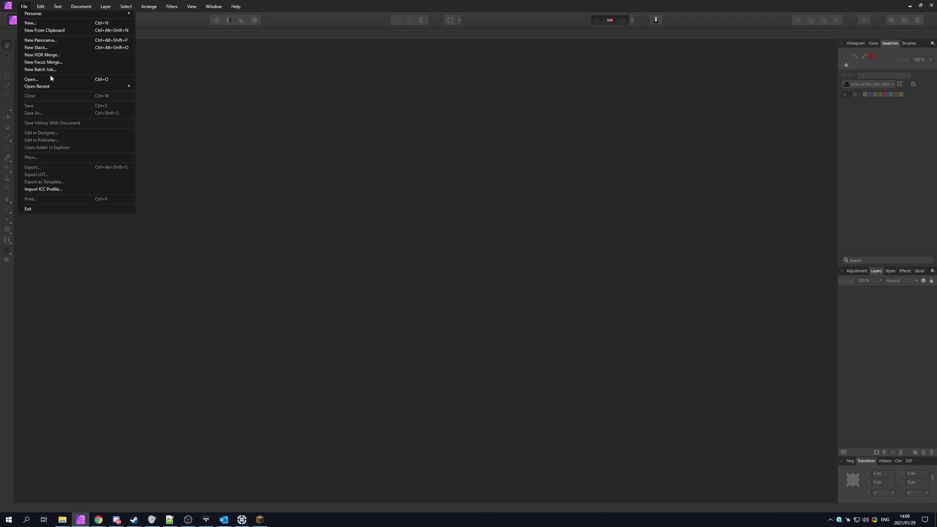
{"action": "left_click", "coordinate": [30, 23]}
{"action": "left_click", "coordinate": [600, 187]}
{"action": "type", "text": "480"}
{"action": "key", "text": "Tab"}
{"action": "type", "text": "480"}
{"action": "key", "text": "Return"}
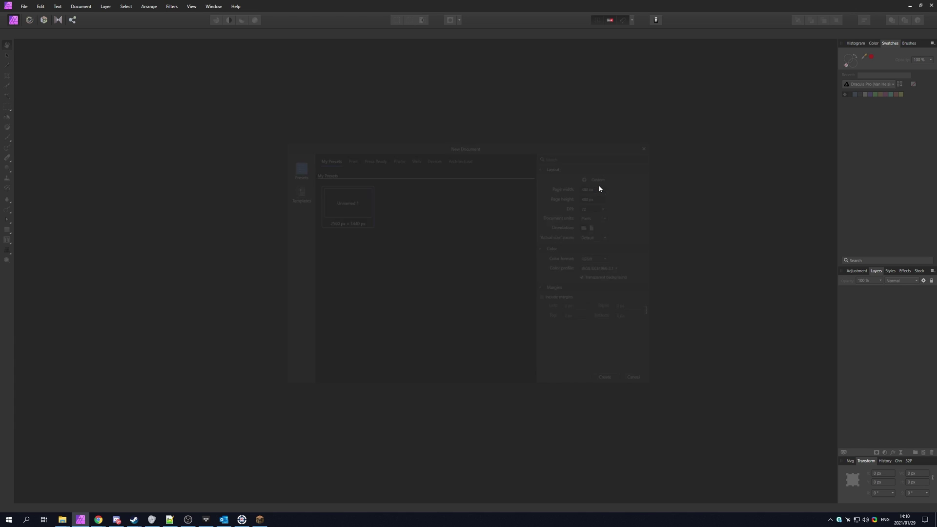
- Draw a circle about 228 px across centred on the canvas, with no fill and a 23.4 pt orange-red stroke
{"action": "left_click", "coordinate": [7, 229]}
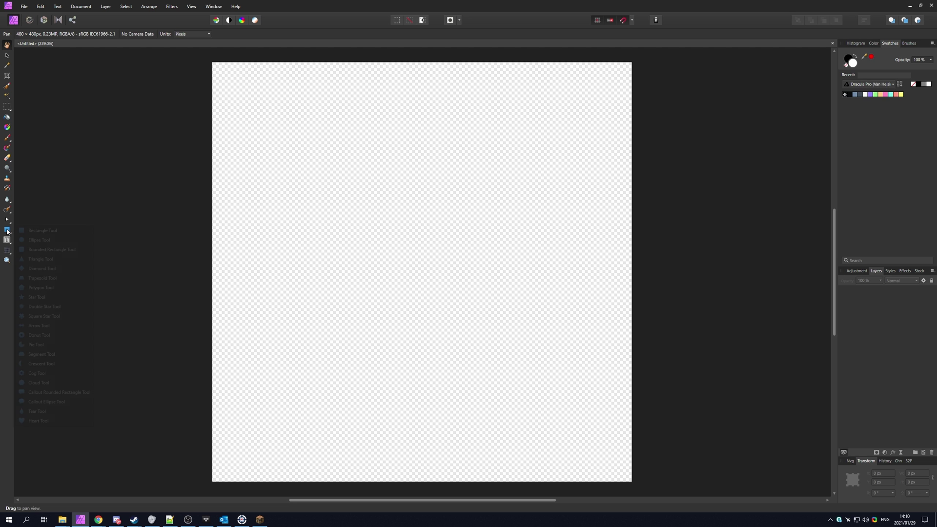
{"action": "left_click", "coordinate": [53, 239]}
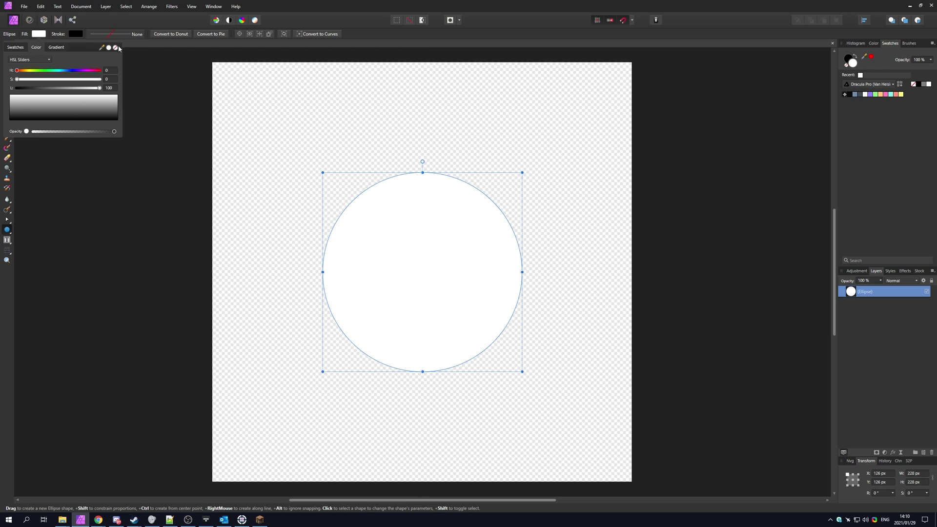
{"action": "left_click", "coordinate": [115, 47]}
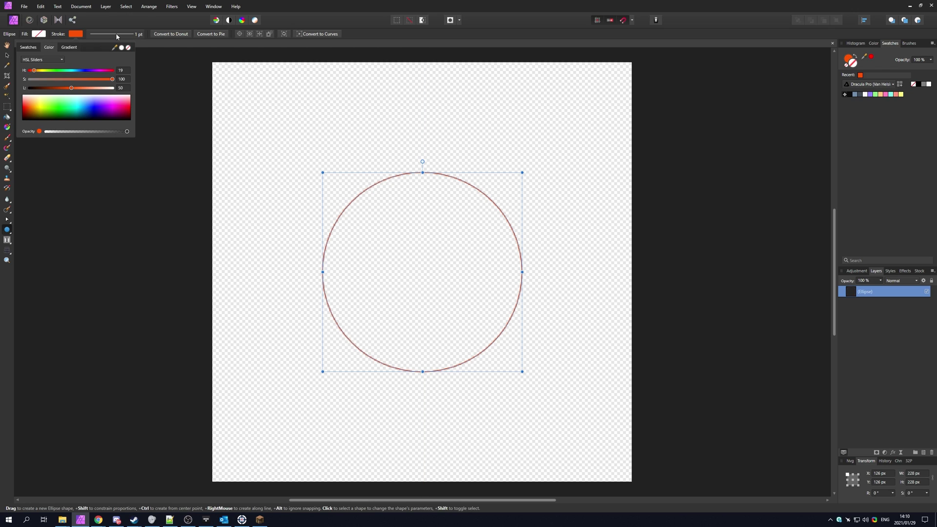
{"action": "left_click", "coordinate": [117, 34]}
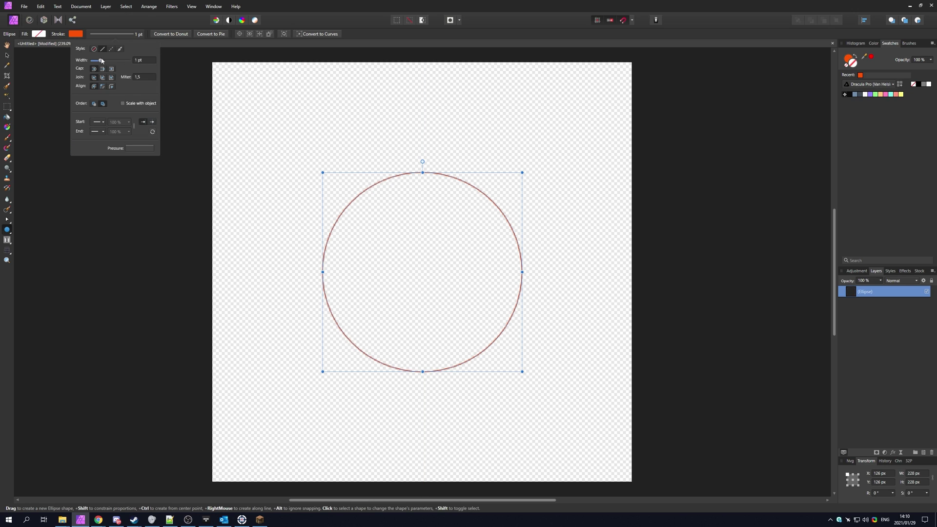
{"action": "left_click_drag", "start_coordinate": [113, 61], "coordinate": [126, 60]}
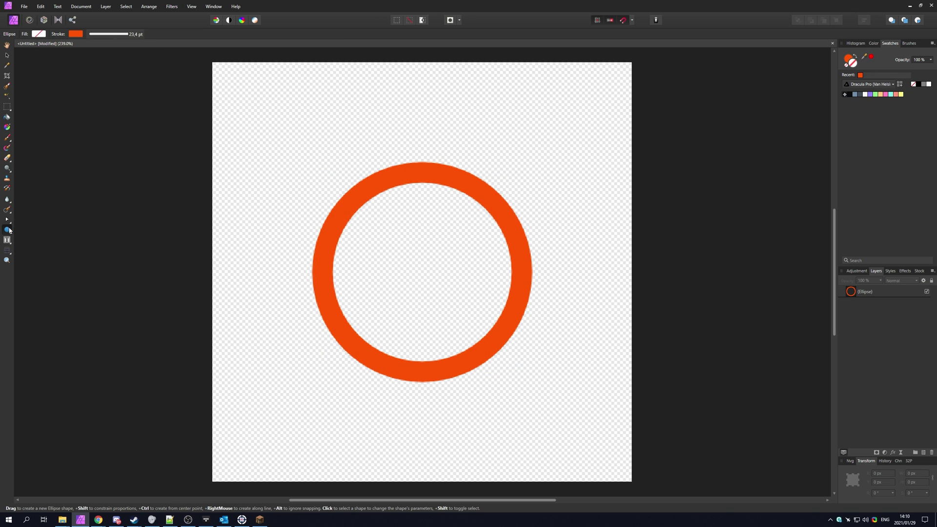
- Draw a triangle about 68 px wide and high below and left of the ring, with no stroke and an orange fill
{"action": "left_click", "coordinate": [6, 229]}
{"action": "left_click", "coordinate": [41, 259]}
{"action": "left_click_drag", "start_coordinate": [249, 401], "coordinate": [308, 461]}
{"action": "left_click", "coordinate": [78, 34]}
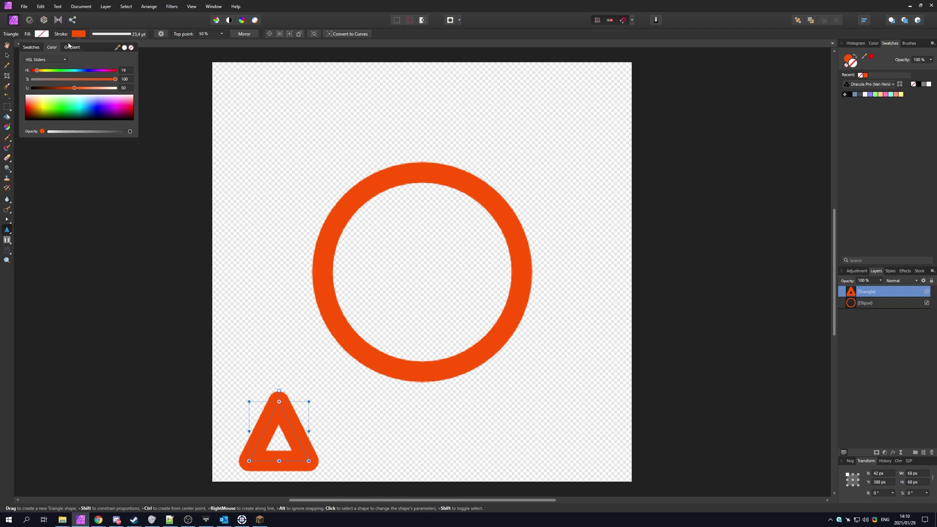
{"action": "left_click", "coordinate": [131, 47]}
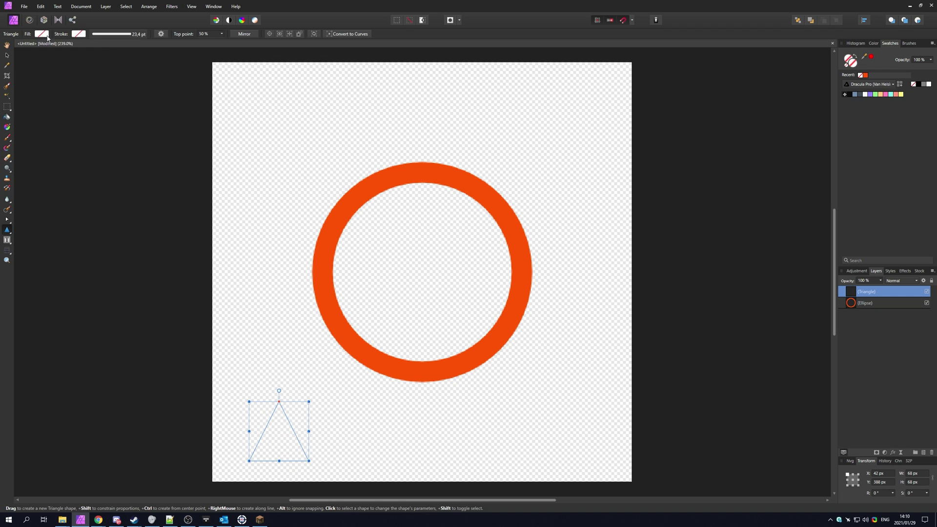
{"action": "left_click", "coordinate": [42, 33]}
{"action": "left_click", "coordinate": [109, 51]}
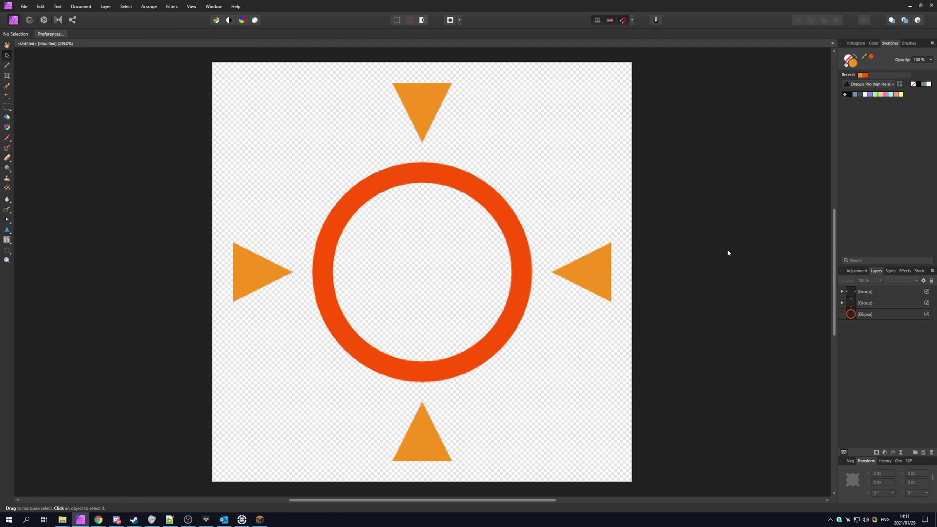
- Export the whole crosshair design as a 480 px PNG named Cross.png in Downloads, and minimize Affinity Photo
{"action": "key", "text": "ctrl+alt+shift+s"}
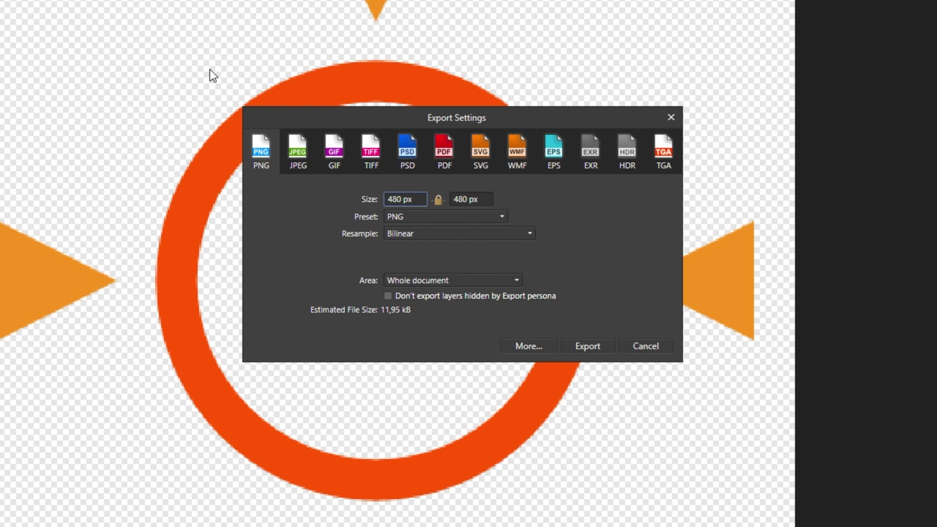
{"action": "left_click", "coordinate": [588, 346]}
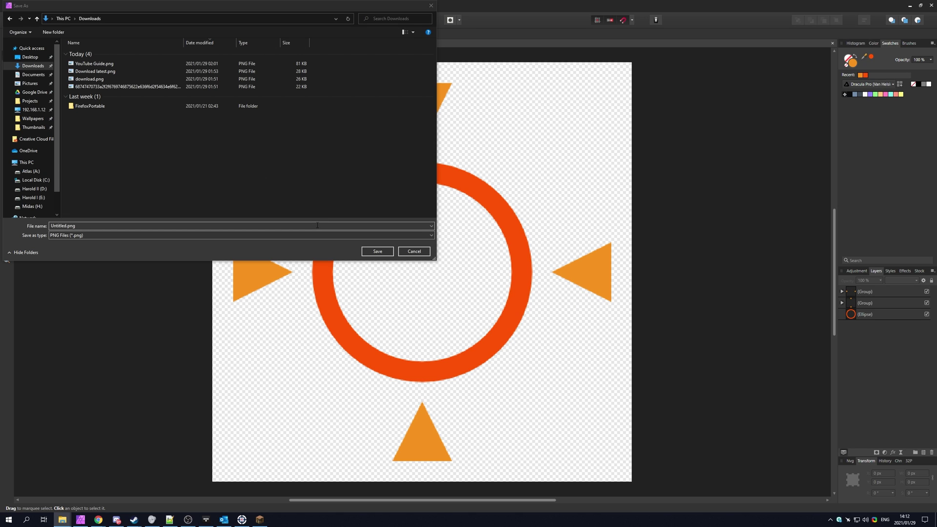
{"action": "key", "text": "Return"}
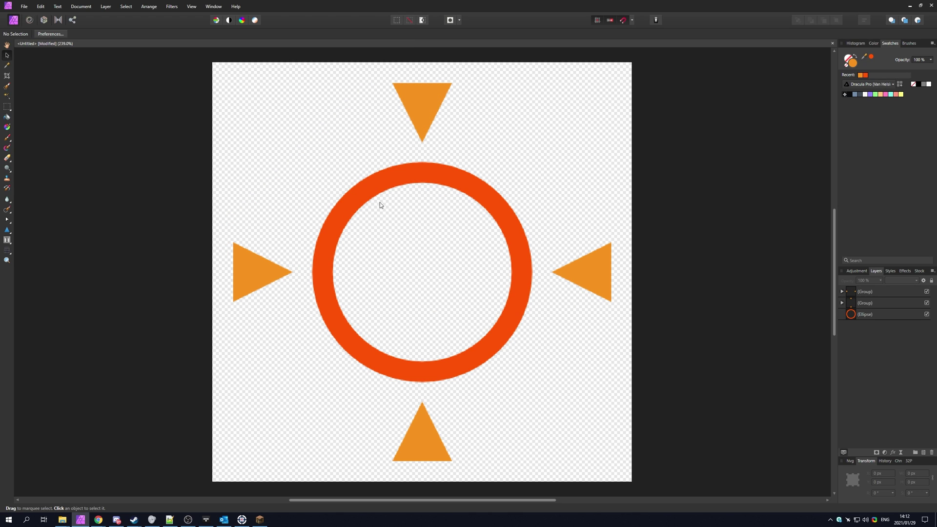
{"action": "left_click", "coordinate": [910, 5]}
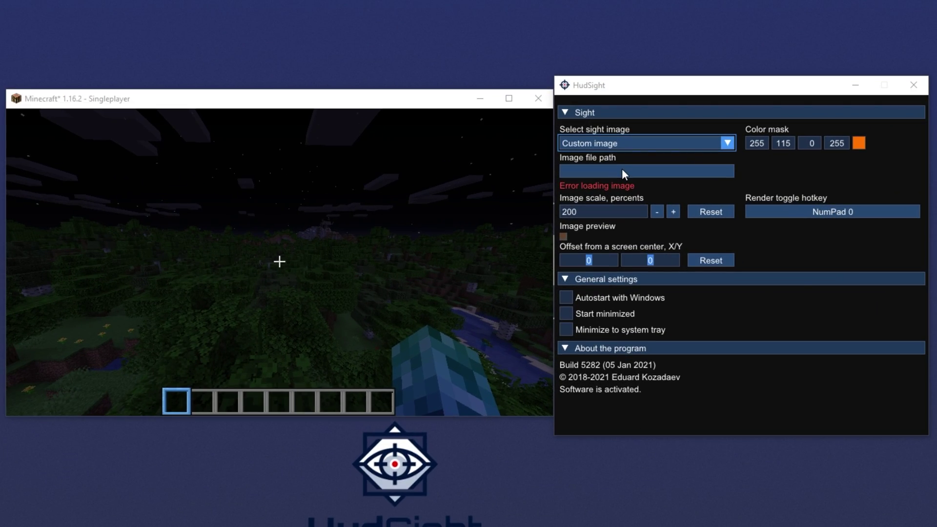
- Load Cross.png from Downloads as HudSight's custom image and move the HudSight window so the whole preview fits on screen
{"action": "left_click", "coordinate": [593, 170]}
{"action": "left_click", "coordinate": [521, 177]}
{"action": "double_click", "coordinate": [560, 180]}
{"action": "left_click_drag", "start_coordinate": [755, 85], "coordinate": [498, 72]}
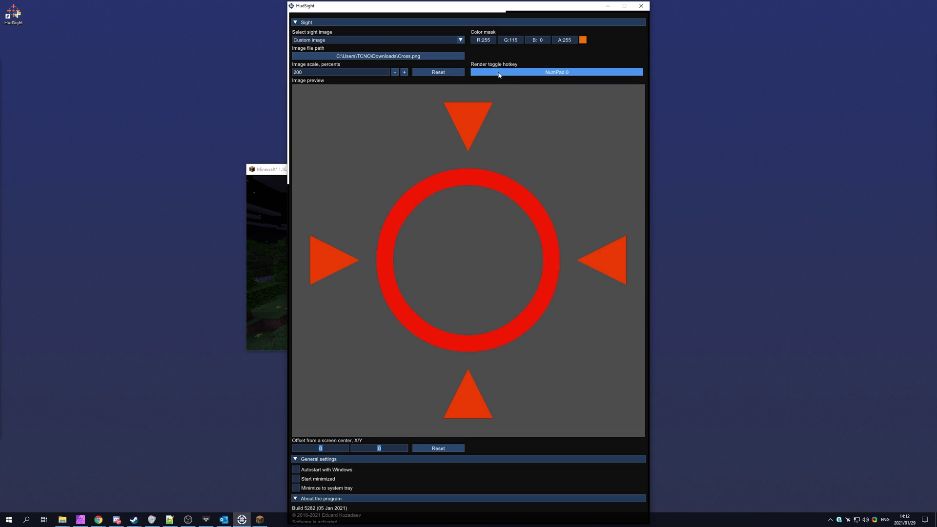
{"action": "left_click_drag", "start_coordinate": [494, 9], "coordinate": [492, 10]}
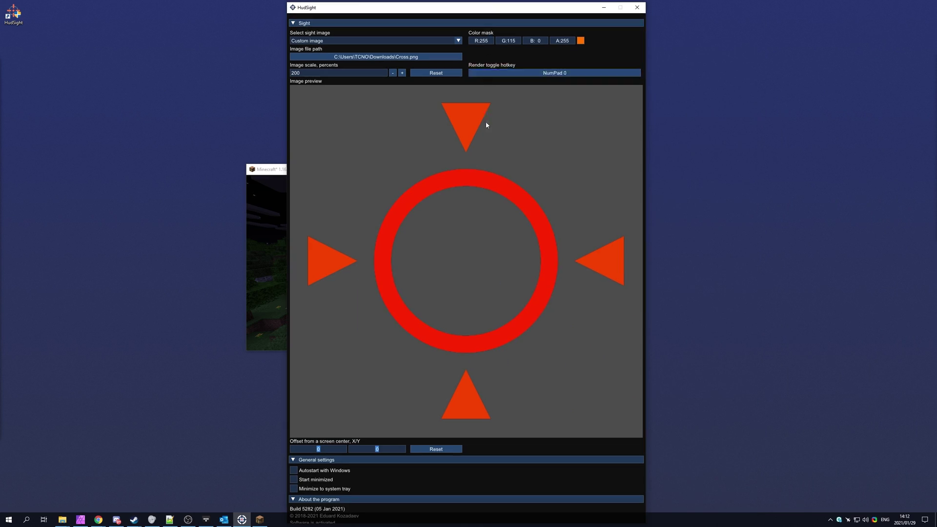
- Reduce the custom sight's image scale to 20 percent
{"action": "left_click", "coordinate": [392, 73]}
{"action": "left_click", "coordinate": [392, 73]}
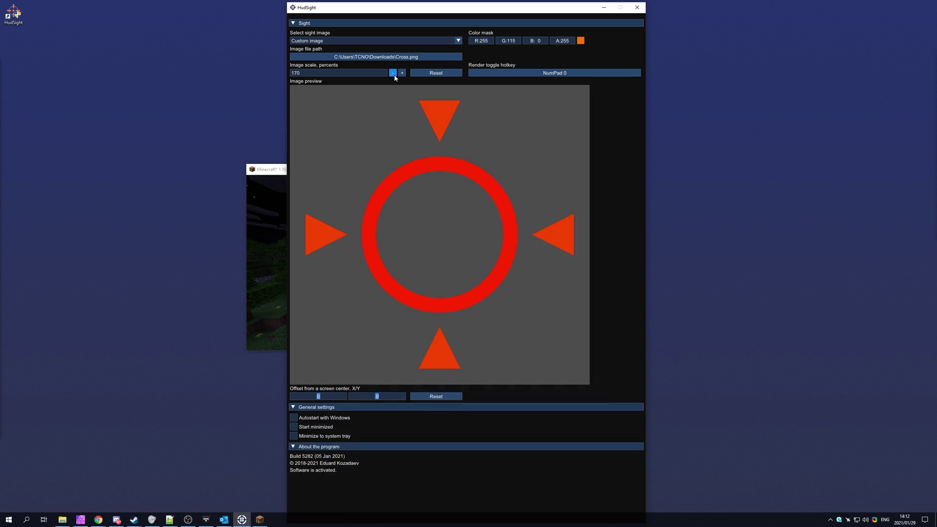
{"action": "left_click", "coordinate": [393, 73]}
{"action": "left_click", "coordinate": [393, 73]}
{"action": "left_click", "coordinate": [392, 73]}
{"action": "left_click", "coordinate": [402, 72]}
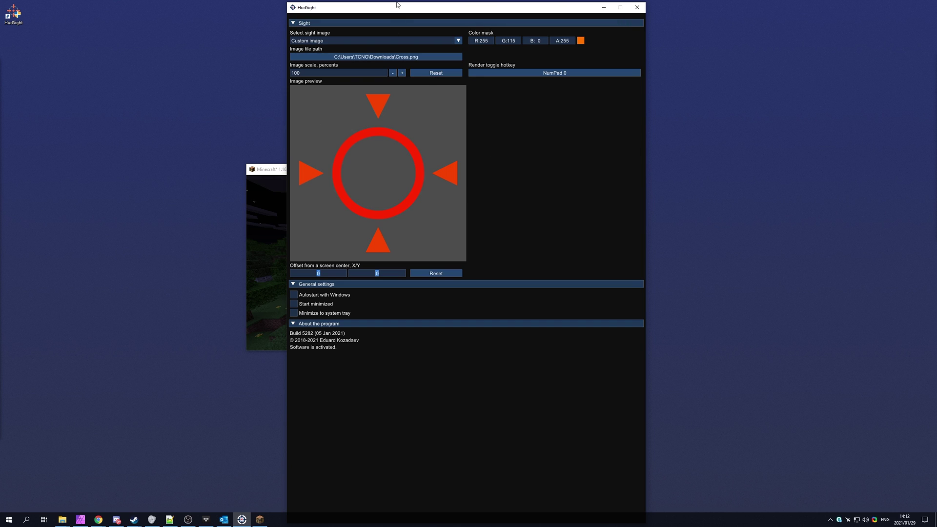
{"action": "left_click", "coordinate": [393, 73]}
{"action": "left_click", "coordinate": [392, 73]}
{"action": "left_click", "coordinate": [392, 73]}
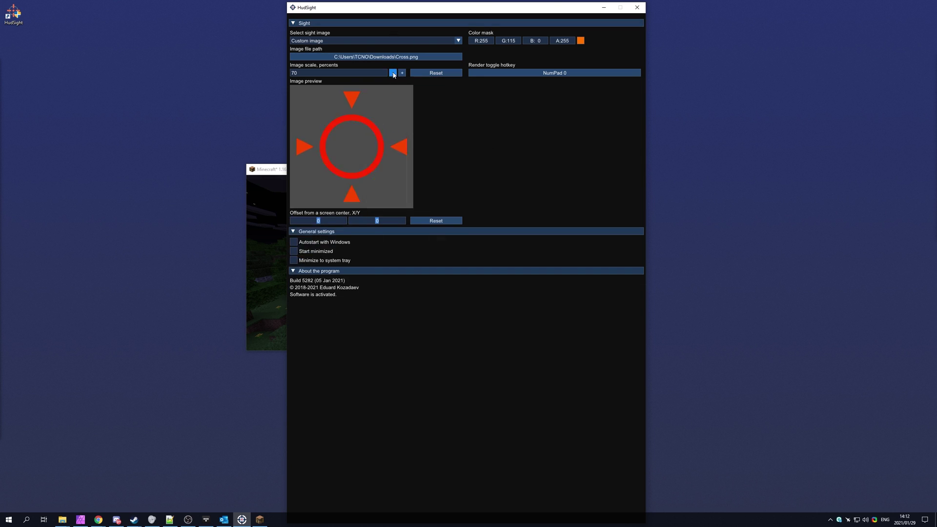
{"action": "left_click", "coordinate": [392, 73]}
{"action": "left_click", "coordinate": [393, 72]}
{"action": "left_click", "coordinate": [393, 73]}
{"action": "left_click", "coordinate": [392, 72]}
{"action": "left_click", "coordinate": [392, 72]}
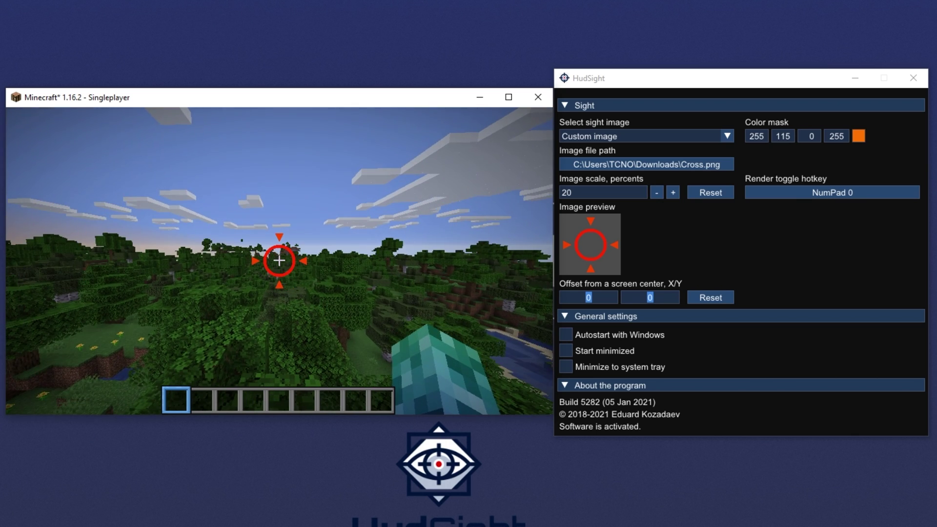
- Fine-tune the custom sight's image scale to 11 percent
{"action": "left_click", "coordinate": [656, 193]}
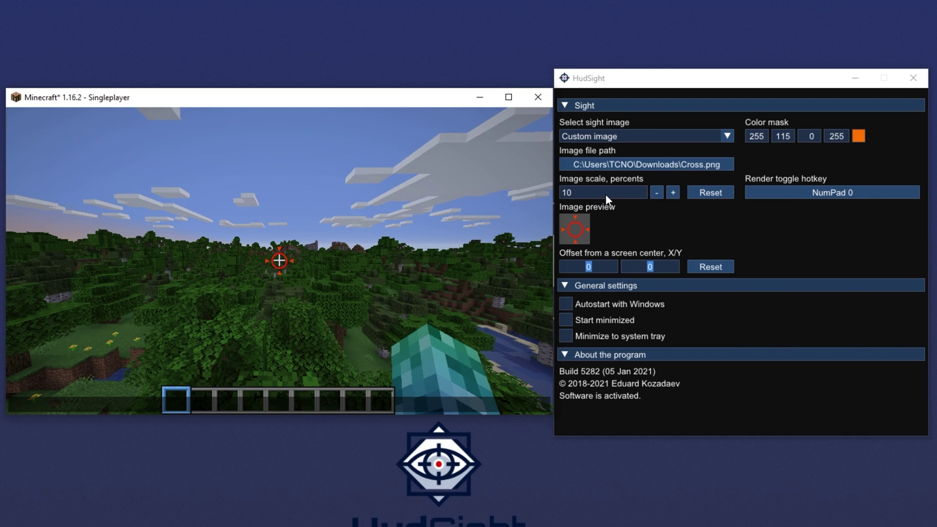
{"action": "left_click", "coordinate": [581, 192]}
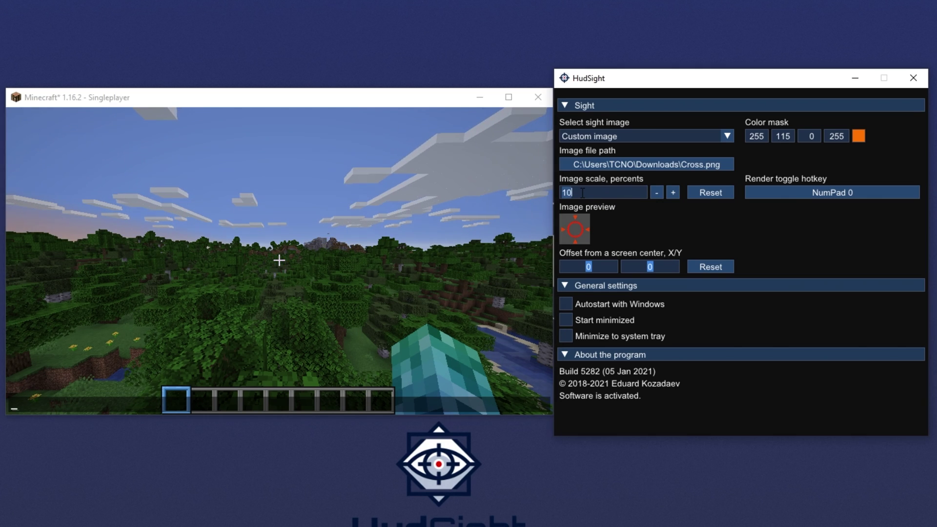
{"action": "key", "text": "BackSpace"}
{"action": "type", "text": "1"}
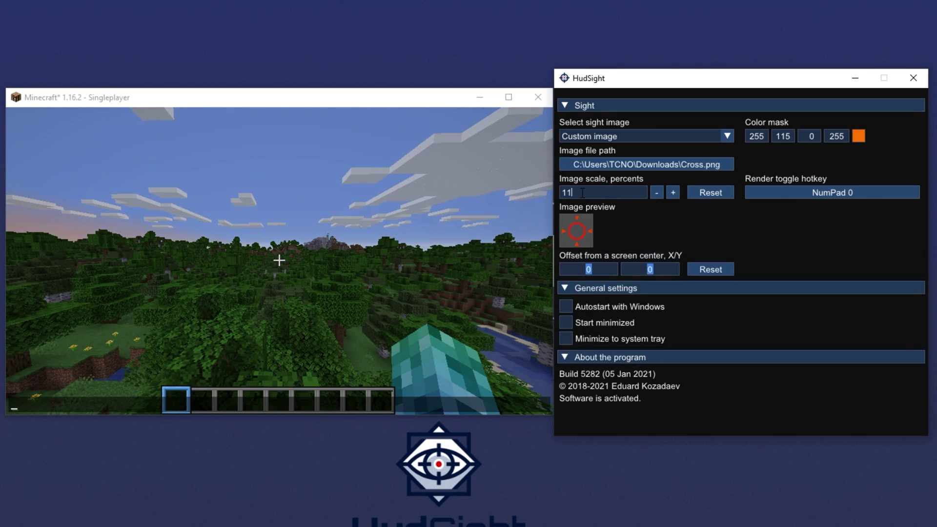
- Resume Minecraft, fly over the forest to check the custom sight, and hide the game's own crosshair and HUD
{"action": "left_click", "coordinate": [495, 160]}
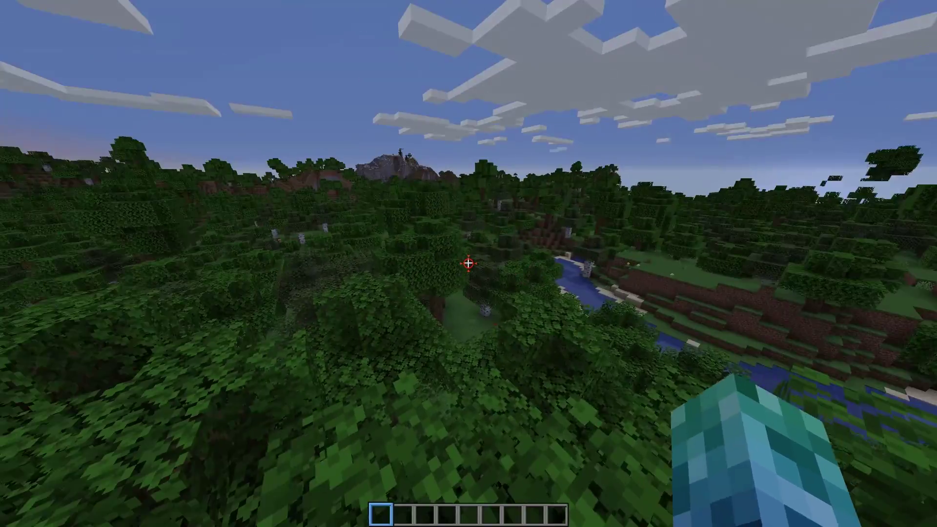
{"action": "key", "text": "w"}
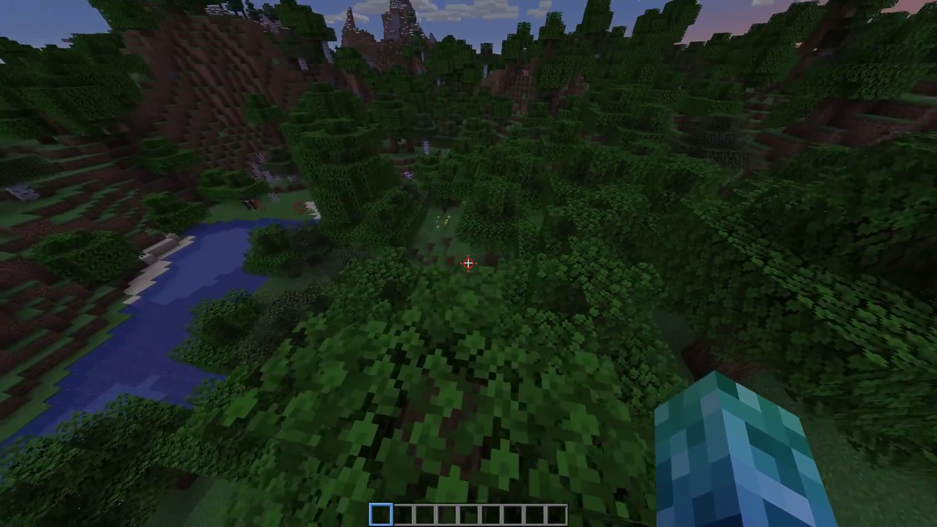
{"action": "key", "text": "F3"}
{"action": "key", "text": "F3"}
{"action": "key", "text": "F1"}
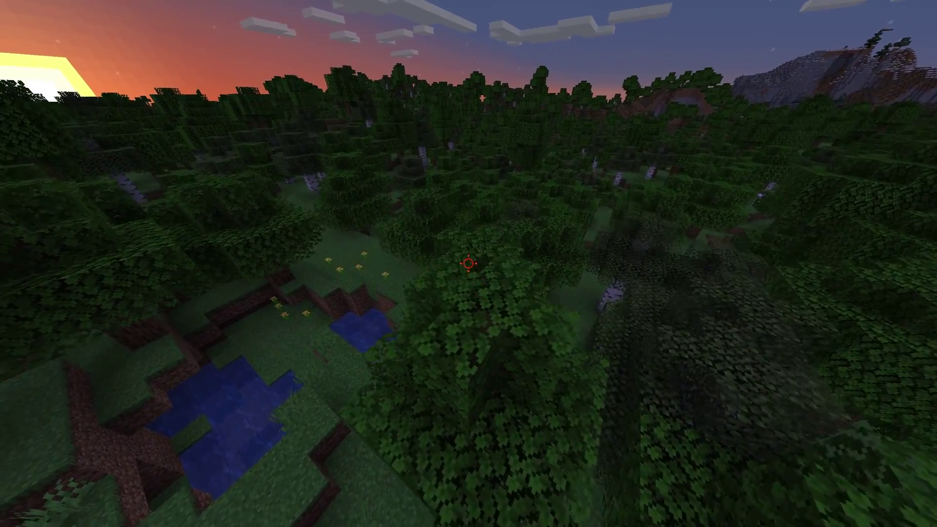
- Switch to Steam, filter the library to show games and software, and open the properties of Counter-Strike: Global Offensive
{"action": "key", "text": "F1"}
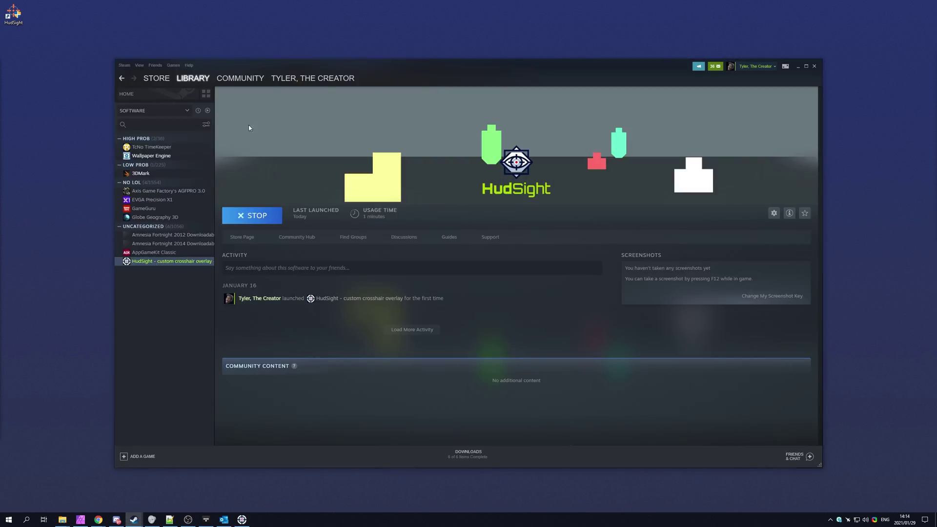
{"action": "left_click", "coordinate": [183, 111]}
{"action": "left_click", "coordinate": [146, 122]}
{"action": "left_click", "coordinate": [175, 108]}
{"action": "right_click", "coordinate": [164, 155]}
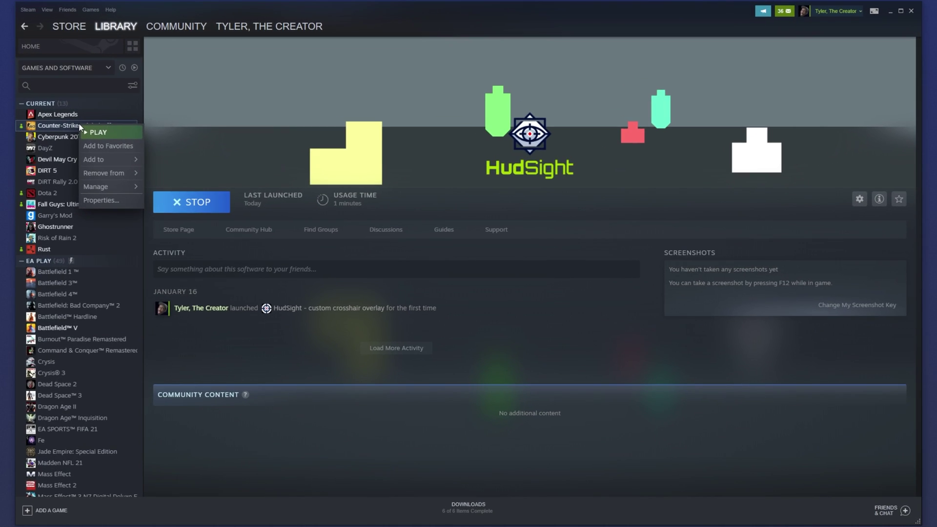
{"action": "left_click", "coordinate": [140, 200]}
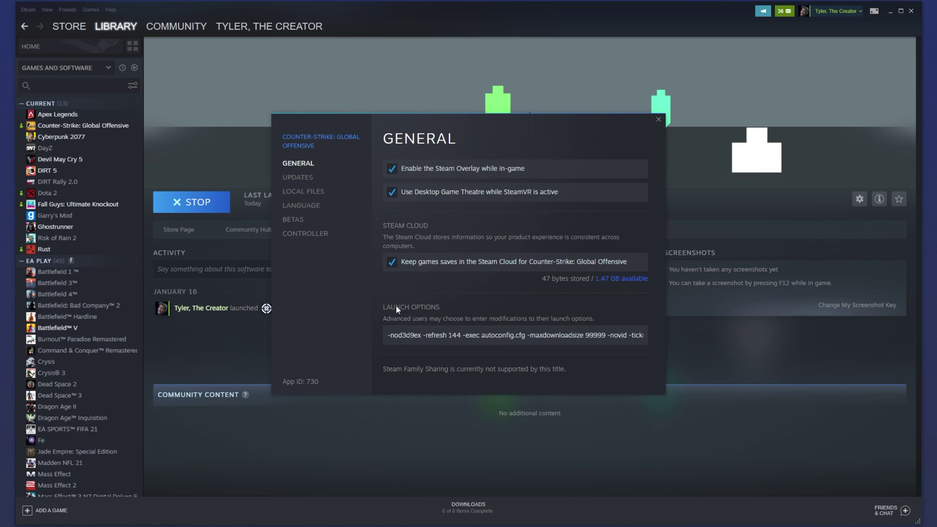
- Paste the copied launch option at the start of Counter-Strike: Global Offensive's launch options and close the properties
{"action": "left_click", "coordinate": [387, 335]}
{"action": "type", "text": "-allow_third_party_software"}
{"action": "key", "text": "Delete"}
{"action": "left_click", "coordinate": [658, 119]}
- Launch Counter-Strike: Global Offensive, minimize Steam, and move the HudSight window away from the middle of the desktop
{"action": "left_click", "coordinate": [89, 127]}
{"action": "left_click", "coordinate": [197, 202]}
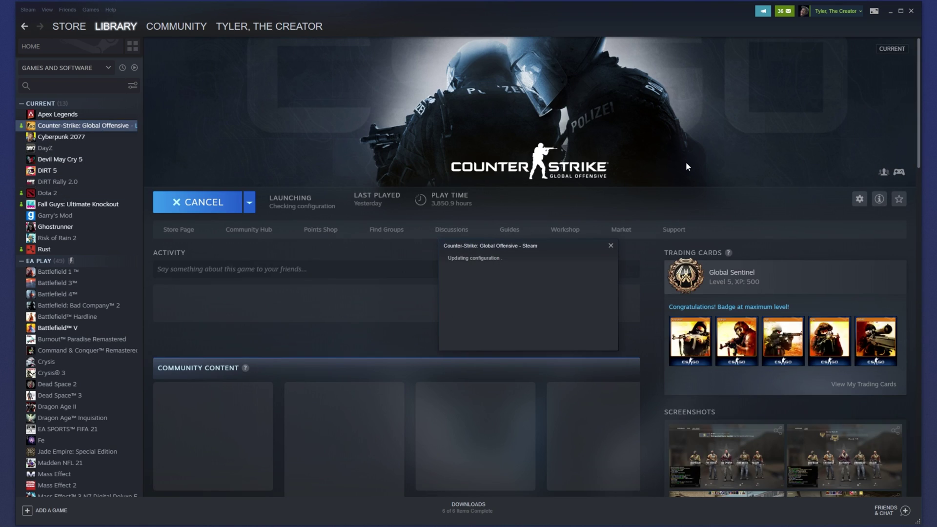
{"action": "left_click", "coordinate": [889, 11]}
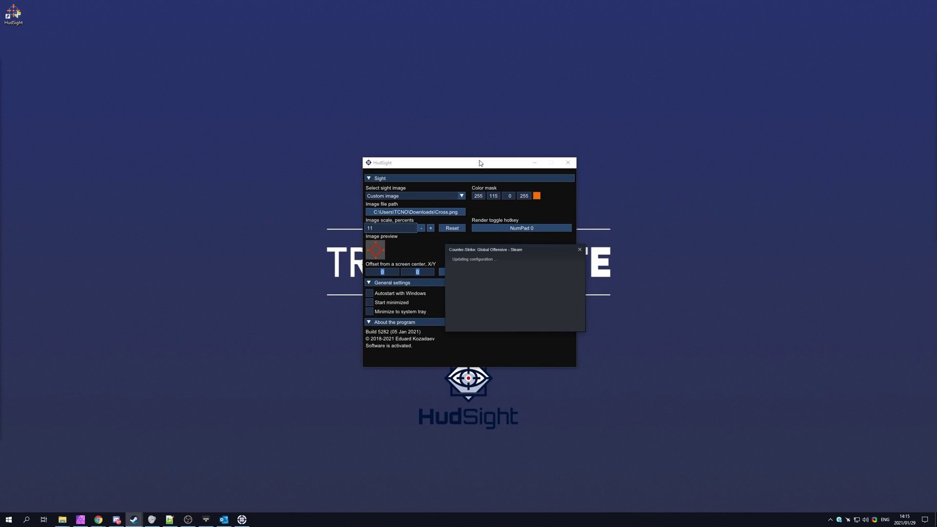
{"action": "left_click_drag", "start_coordinate": [479, 160], "coordinate": [782, 170]}
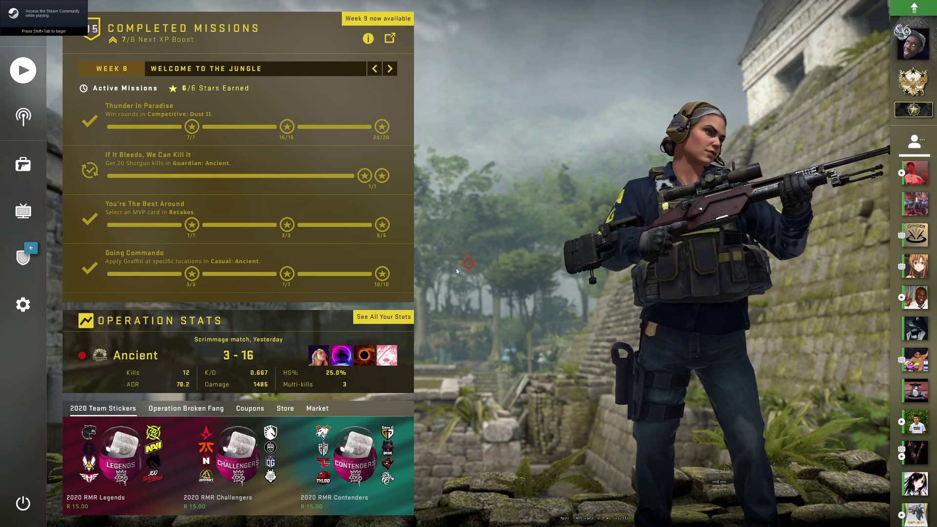
- Check the display mode and its available options in CS:GO's video settings, and return to the main menu
{"action": "left_click", "coordinate": [23, 306]}
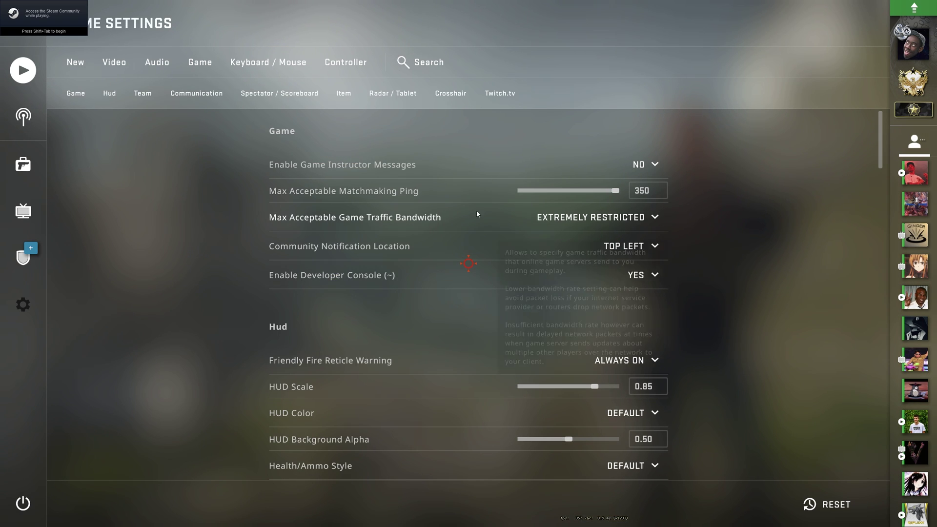
{"action": "left_click", "coordinate": [115, 64]}
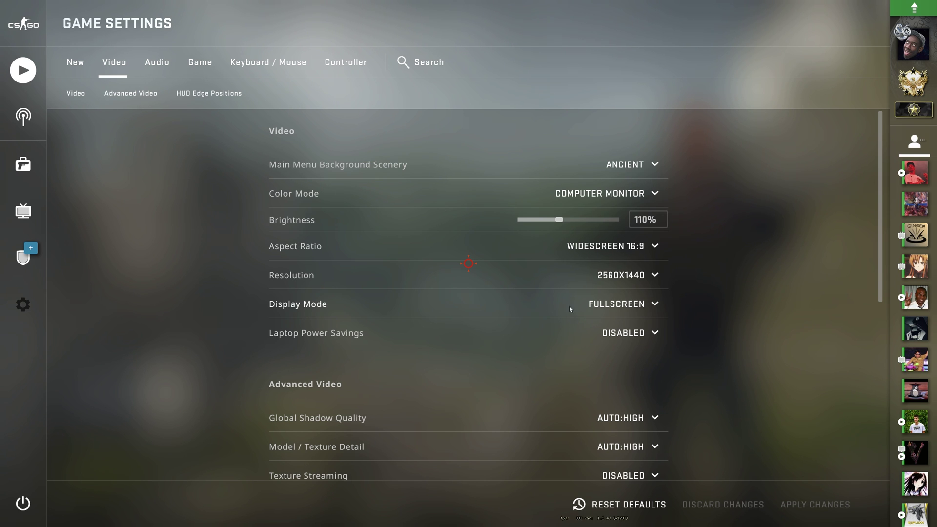
{"action": "left_click", "coordinate": [602, 304]}
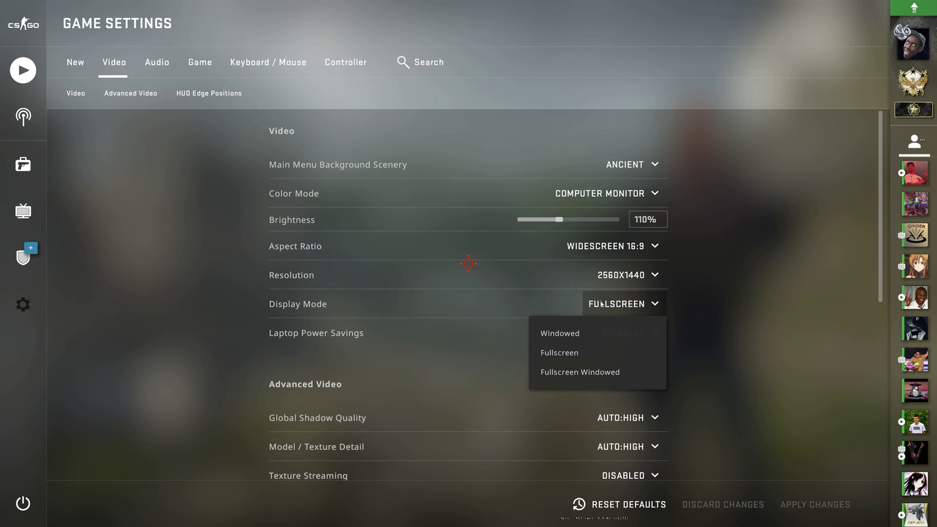
{"action": "left_click", "coordinate": [602, 303]}
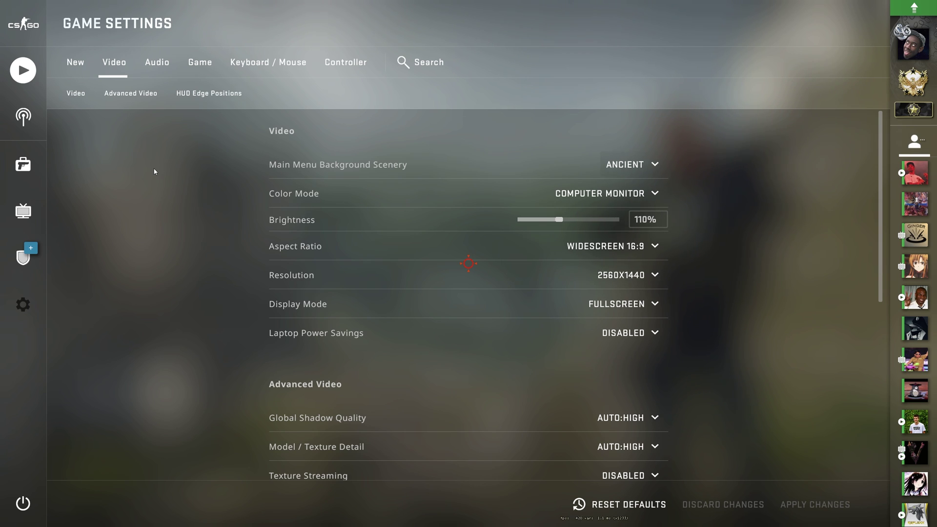
{"action": "key", "text": "Escape"}
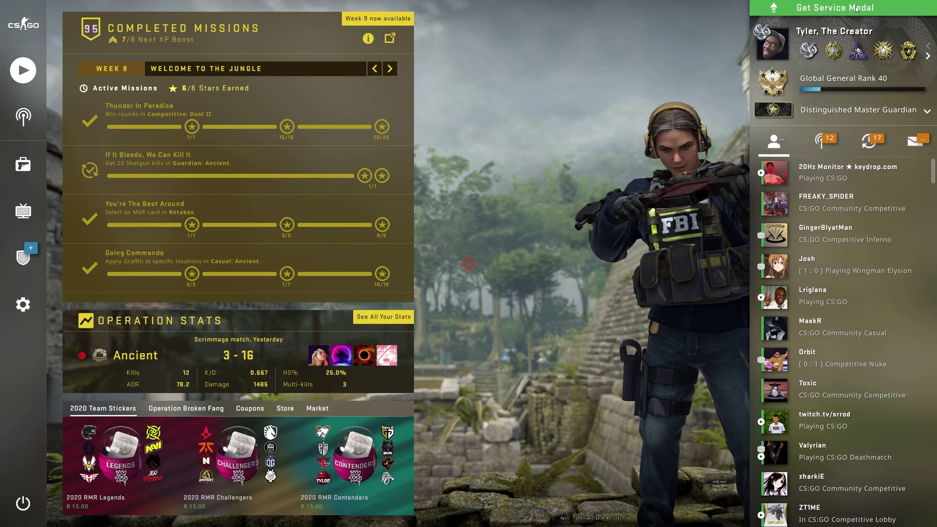
- Inspect the knife on the surf server and switch to the USP-S and back to check the crosshair overlay
{"action": "left_click", "coordinate": [852, 9]}
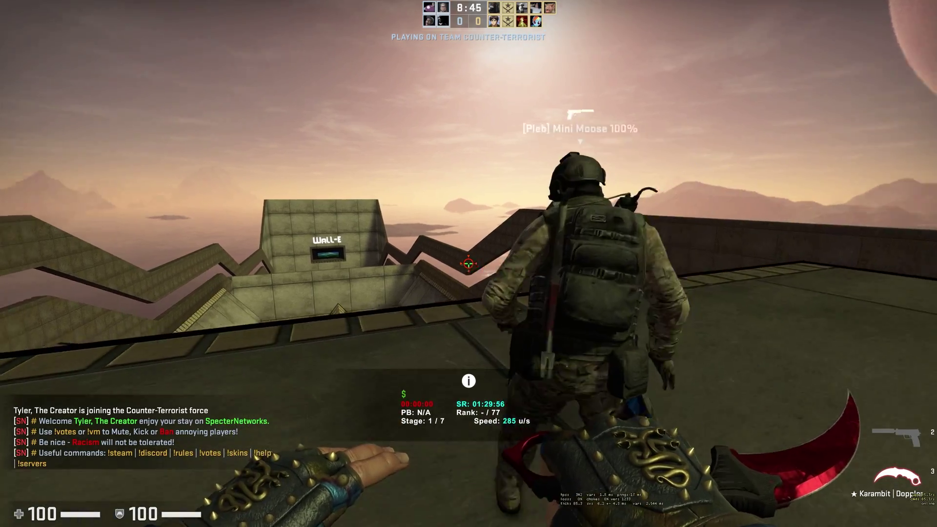
{"action": "key", "text": "f"}
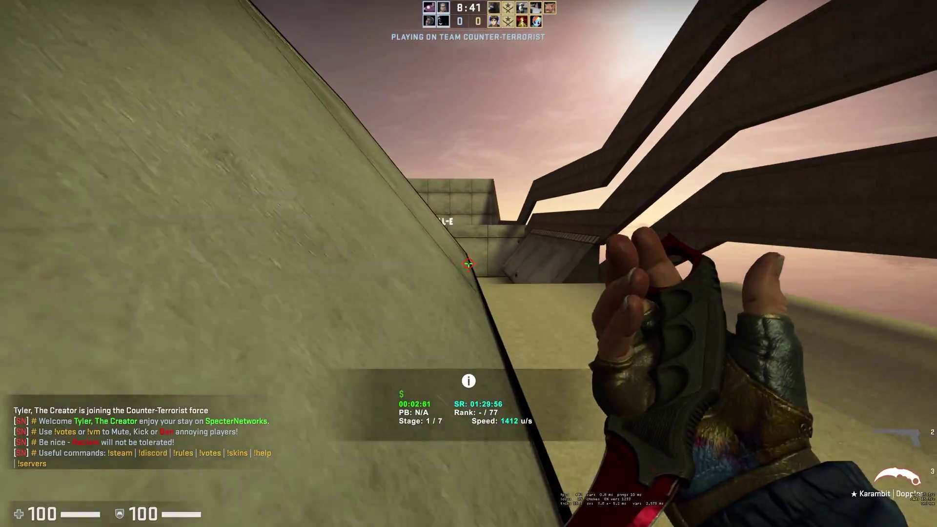
{"action": "key", "text": "2"}
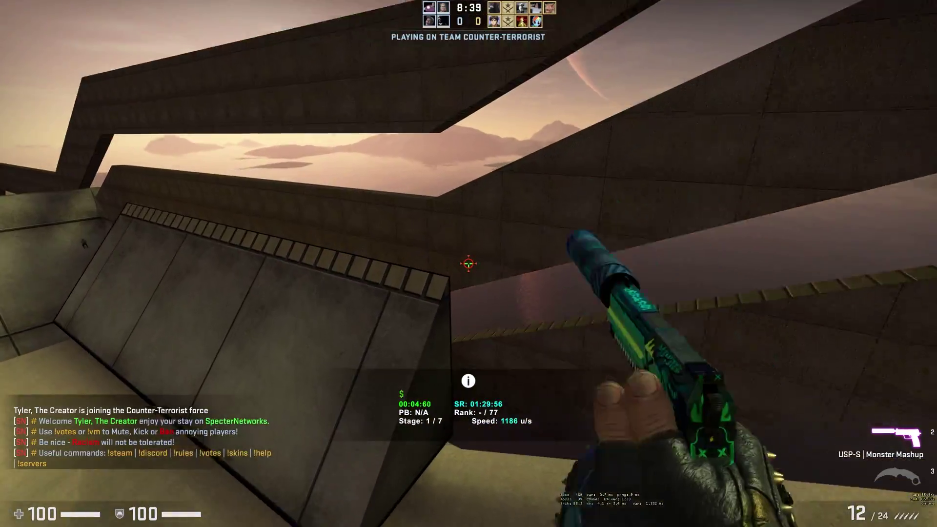
{"action": "key", "text": "3"}
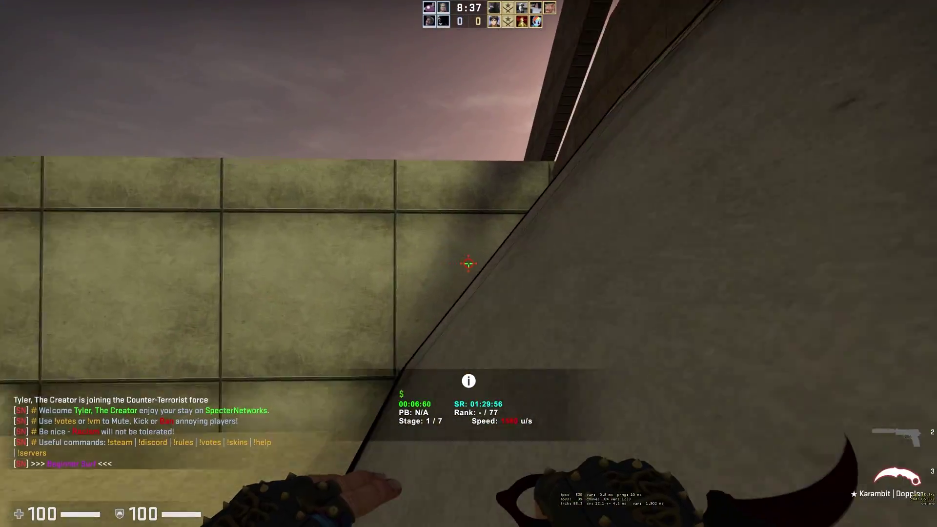
- Surf along the ramps of stage 1 to test how the custom sight overlays CS:GO during fast movement
{"action": "key", "text": "d"}
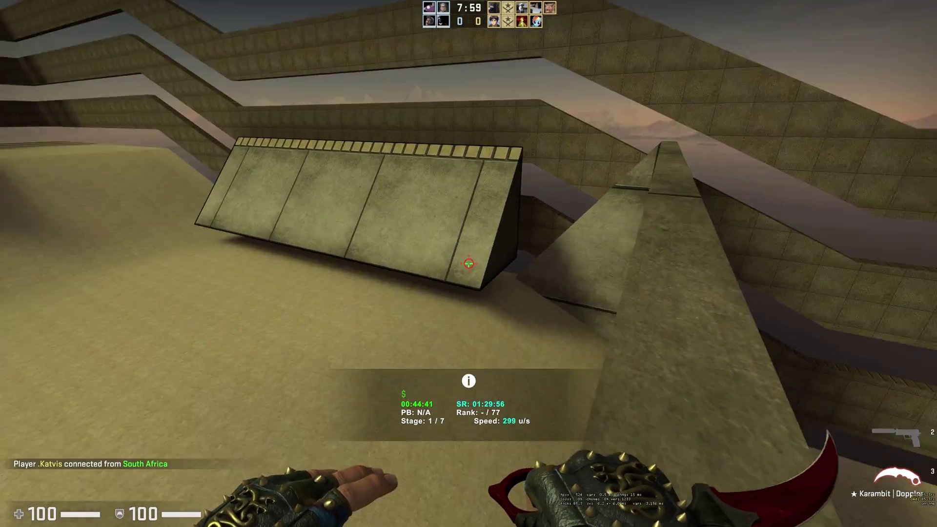
{"action": "key", "text": "d"}
{"action": "key", "text": "a"}
{"action": "key", "text": "d"}
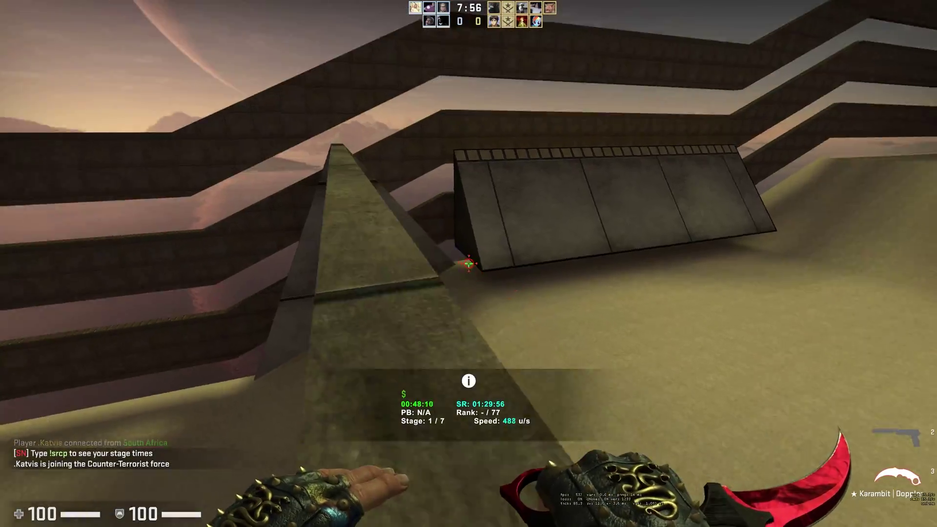
{"action": "key", "text": "a"}
{"action": "key", "text": "d"}
{"action": "key", "text": "a"}
{"action": "key", "text": "d"}
{"action": "key", "text": "d"}
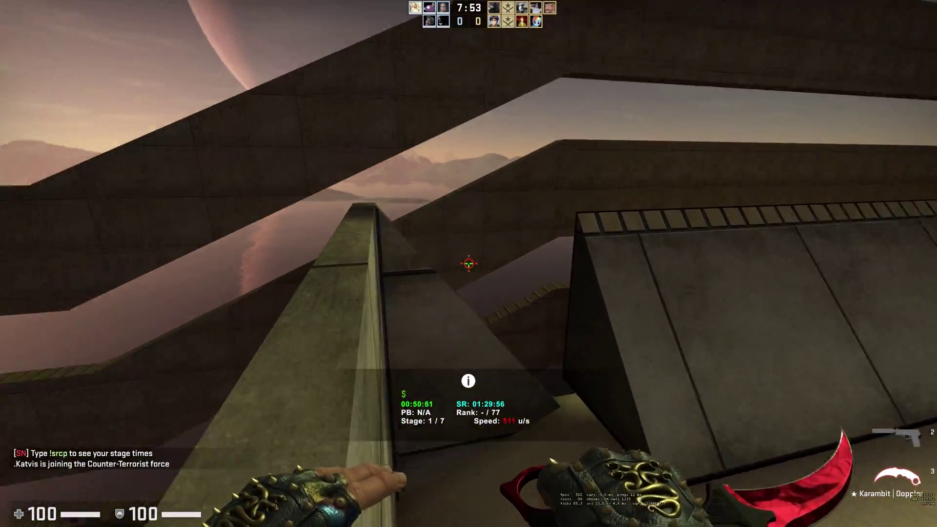
{"action": "key", "text": "a"}
{"action": "key", "text": "d"}
{"action": "key", "text": "a"}
{"action": "key", "text": "d"}
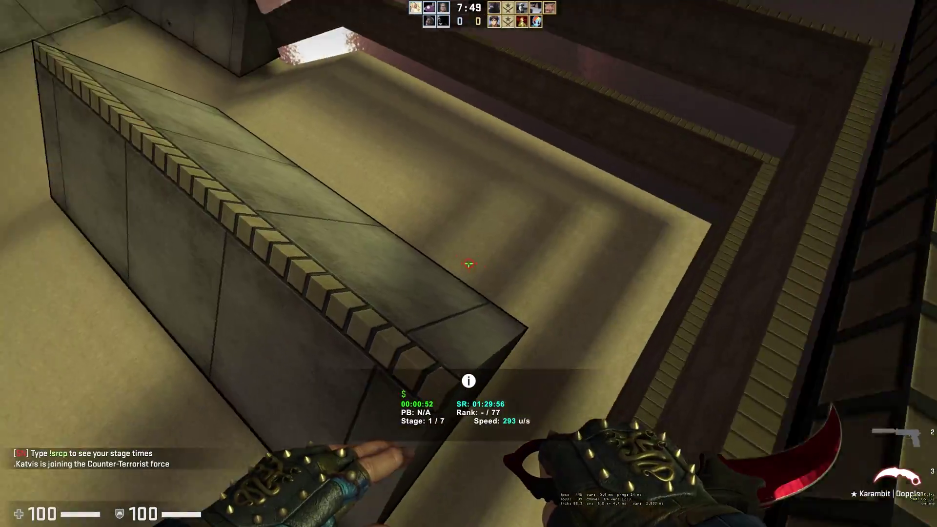
{"action": "key", "text": "a"}
{"action": "key", "text": "d"}
{"action": "key", "text": "a"}
{"action": "key", "text": "f"}
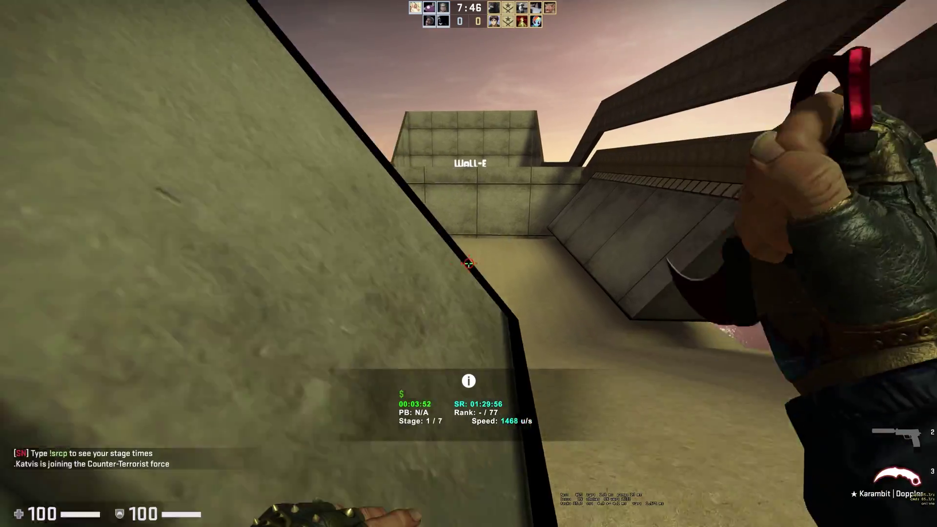
{"action": "key", "text": "d"}
{"action": "key", "text": "a"}
{"action": "key", "text": "d"}
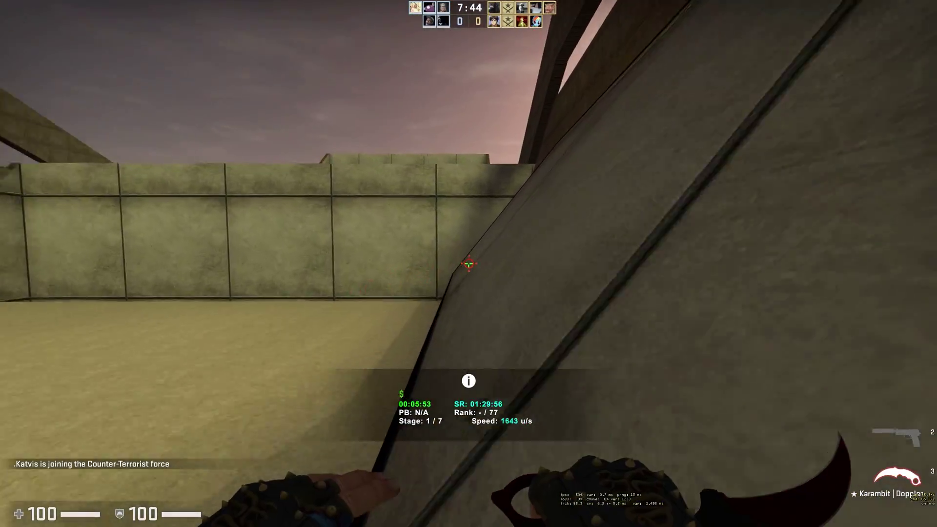
{"action": "key", "text": "a"}
{"action": "key", "text": "a"}
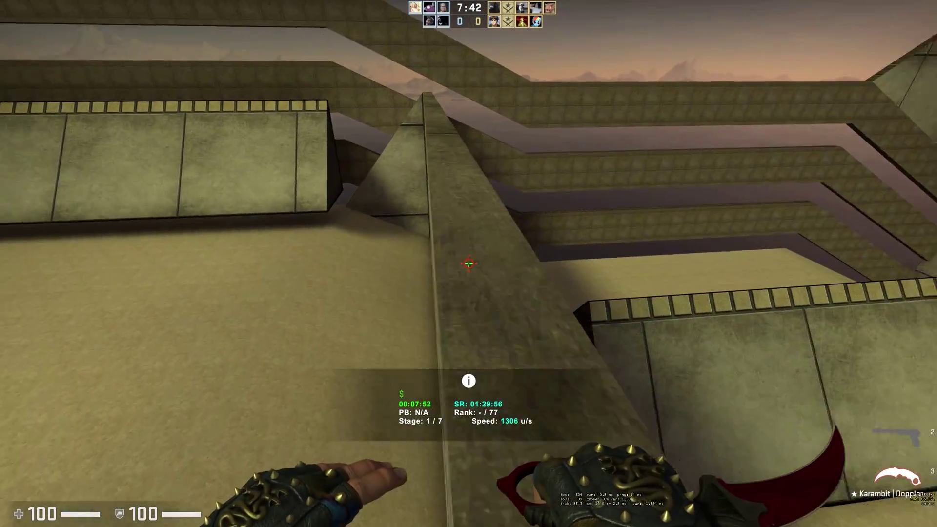
{"action": "key", "text": "d"}
{"action": "key", "text": "a"}
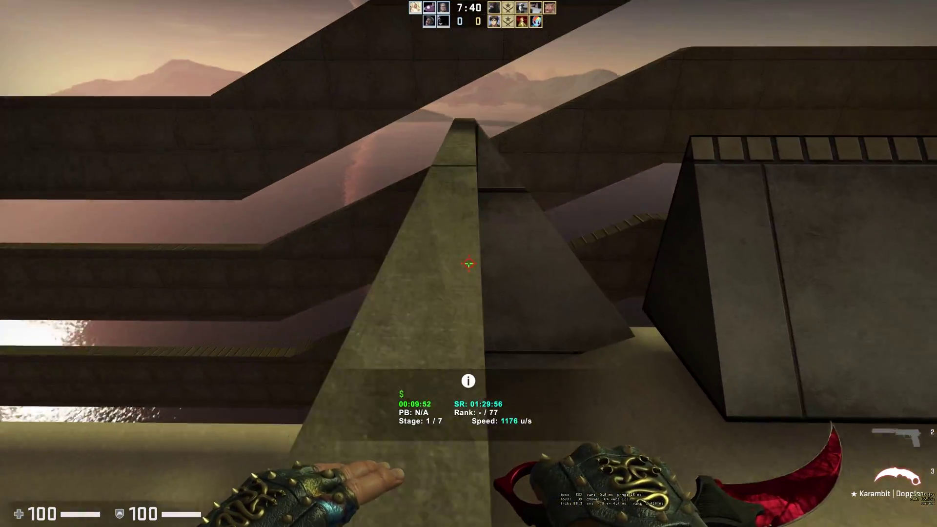
{"action": "key", "text": "d"}
{"action": "key", "text": "a"}
{"action": "key", "text": "d"}
{"action": "key", "text": "a"}
{"action": "key", "text": "d"}
{"action": "key", "text": "a"}
{"action": "key", "text": "w"}
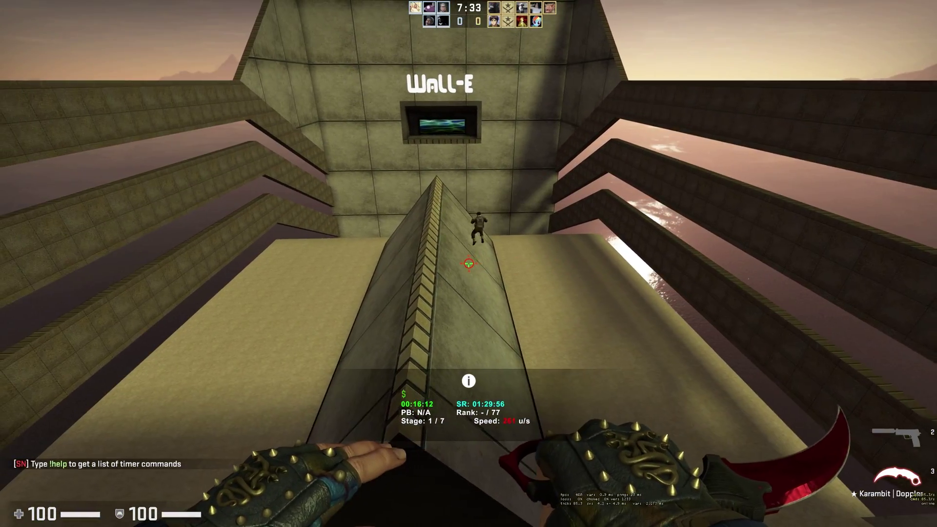
{"action": "key", "text": "a"}
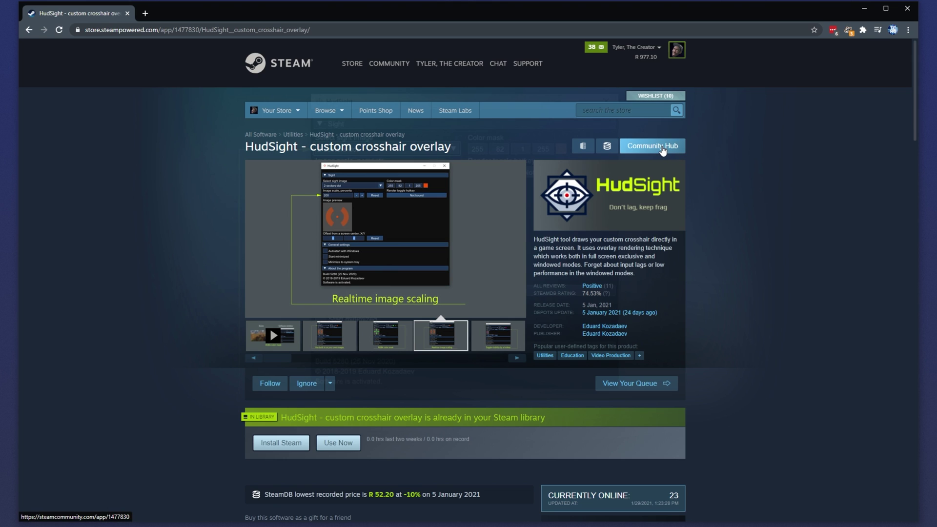
- Look through the discussion topics in HudSight's Steam Community Hub and close the browser
{"action": "left_click", "coordinate": [662, 147]}
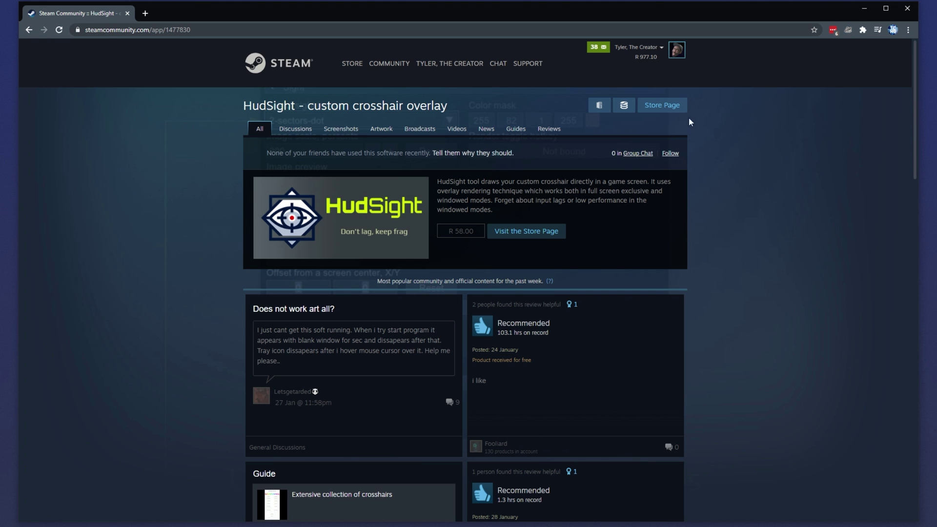
{"action": "left_click", "coordinate": [294, 129]}
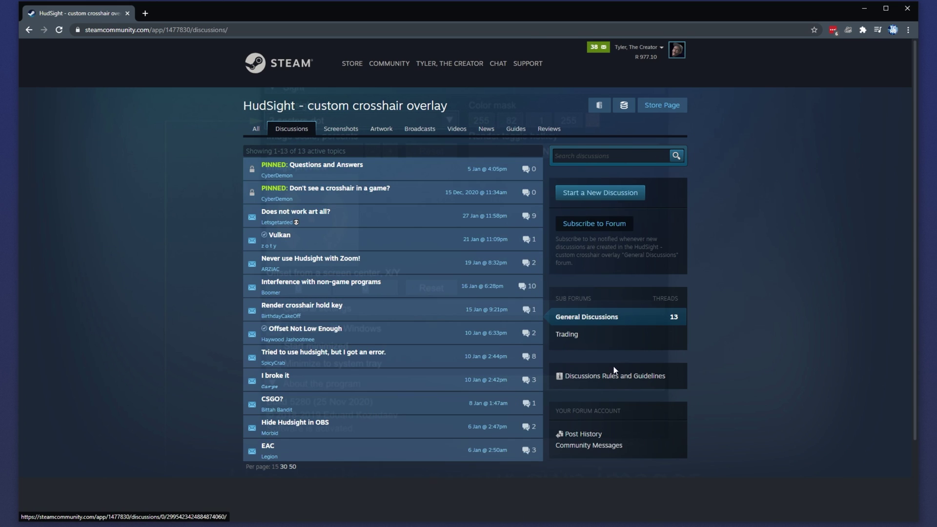
{"action": "mouse_move", "coordinate": [515, 199]}
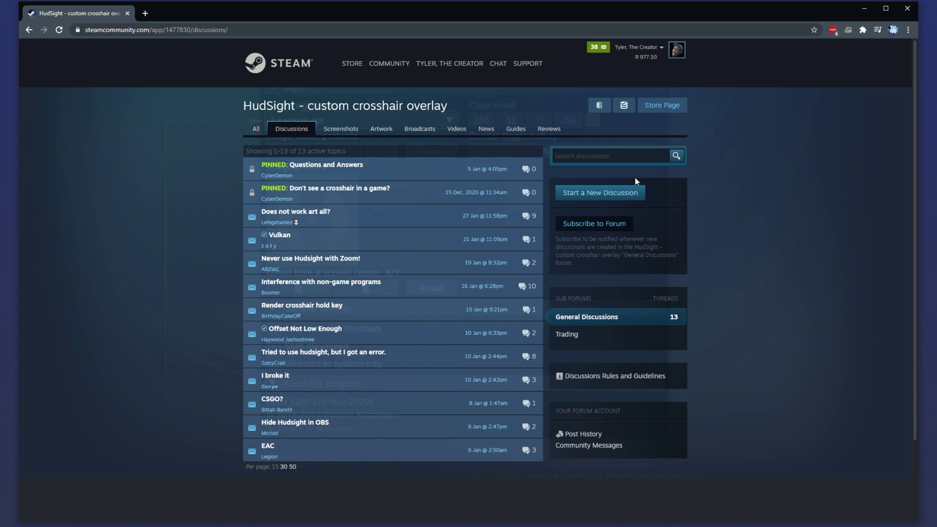
{"action": "left_click", "coordinate": [906, 10]}
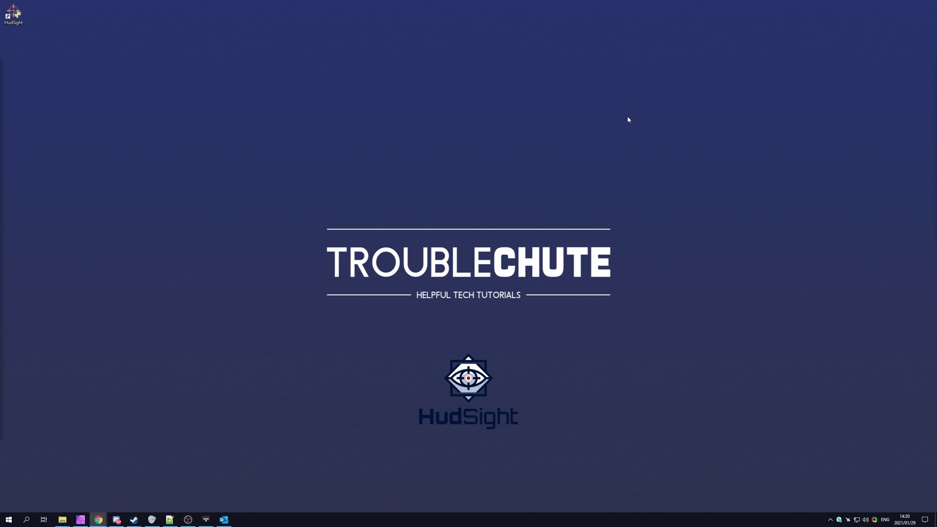